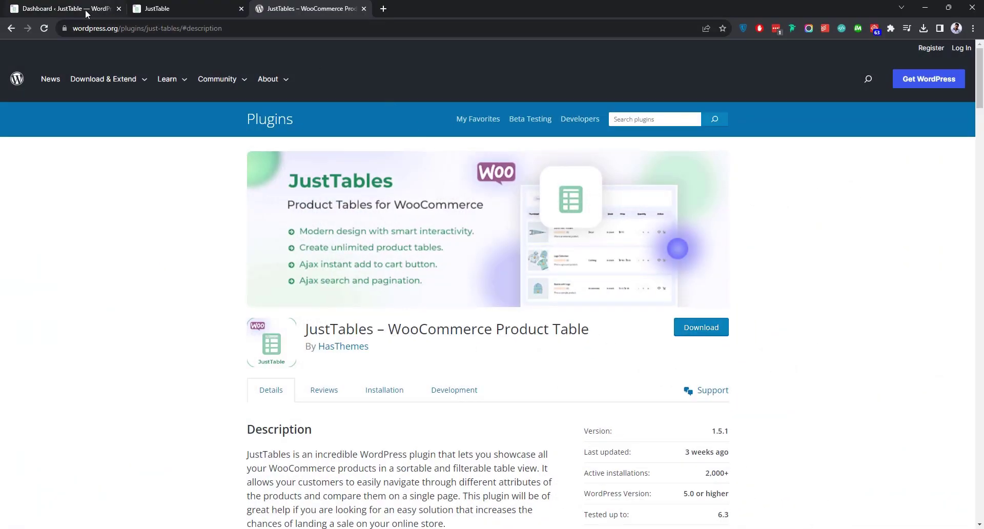
Step: Find 'JustTables' in the plugin directory, then install and activate JustTables – WooCommerce Product Table
left_click(81, 8)
mouse_move(34, 303)
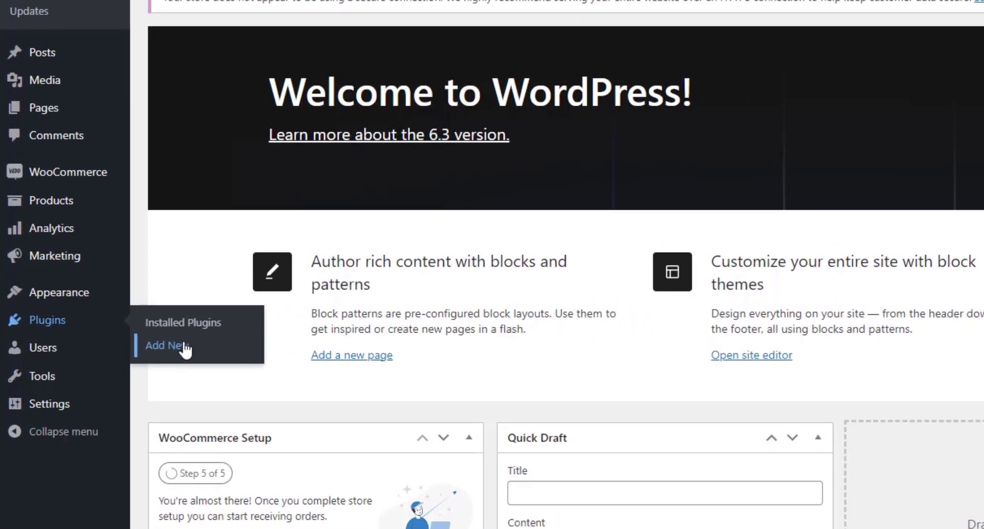
left_click(182, 349)
left_click(856, 101)
type("JustTables")
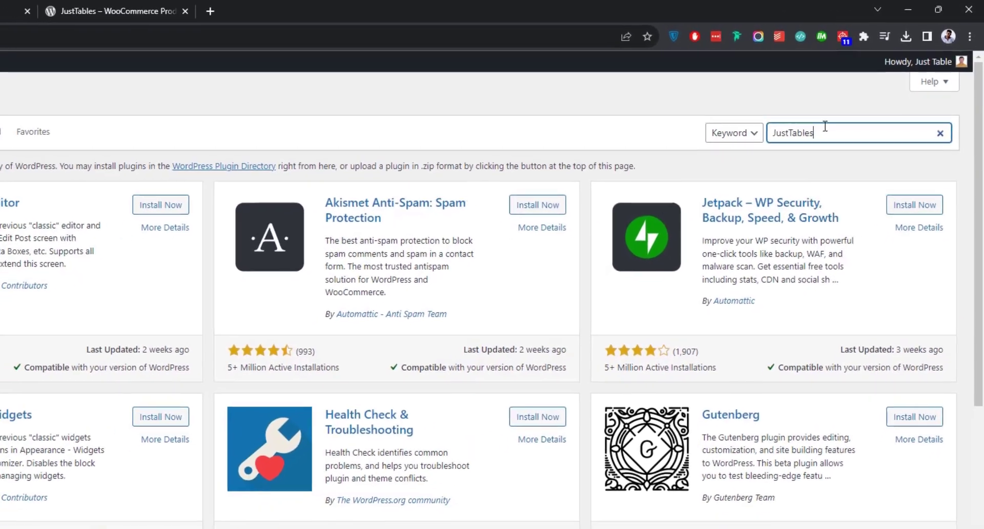
left_click(164, 207)
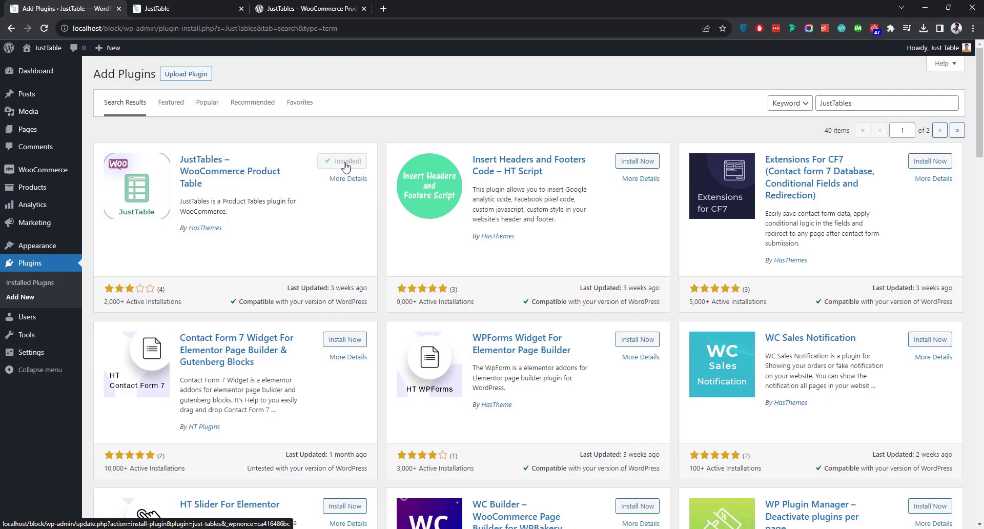
left_click(346, 164)
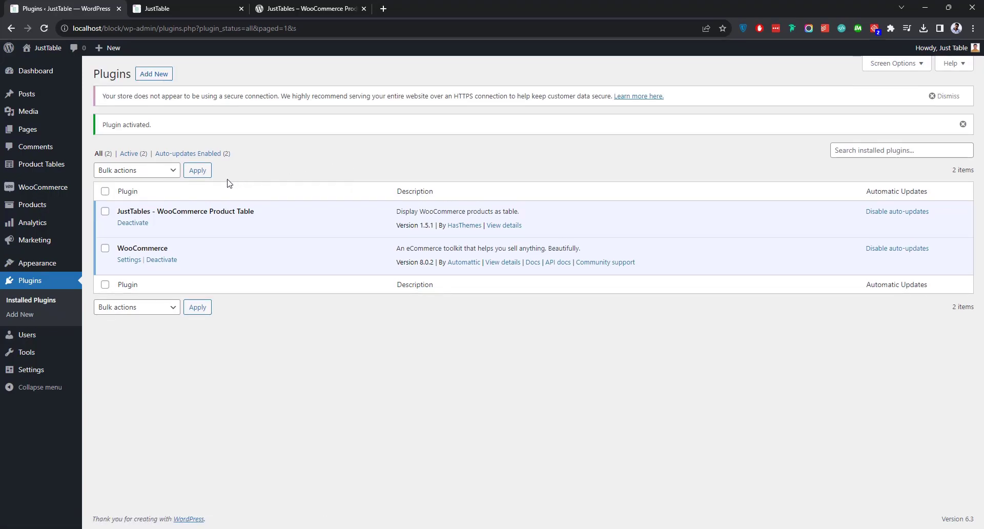
Step: Go to Product Tables > All Product Tables to see the empty table list
mouse_move(63, 171)
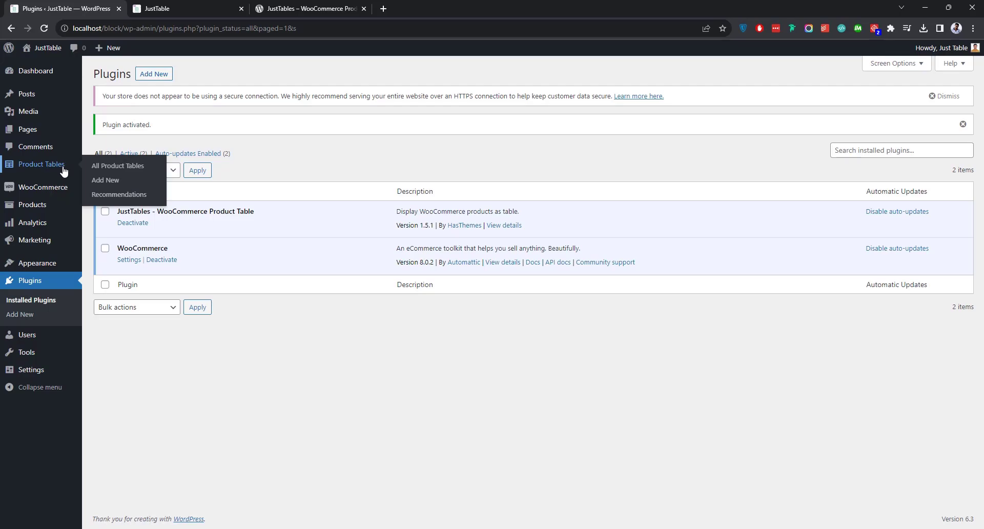
left_click(110, 170)
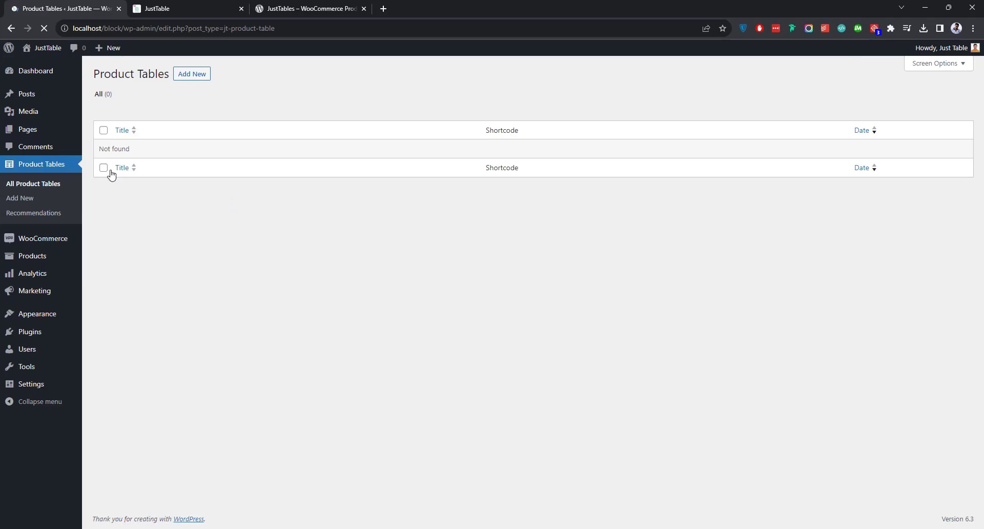
Step: Create a new product table and scroll through its 29 default columns
left_click(194, 76)
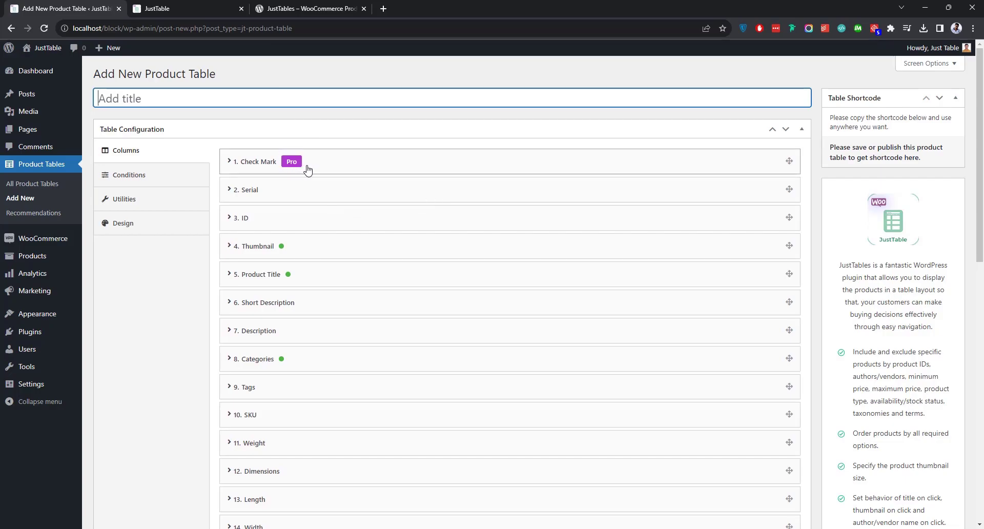
scroll(342, 240, "down", 10)
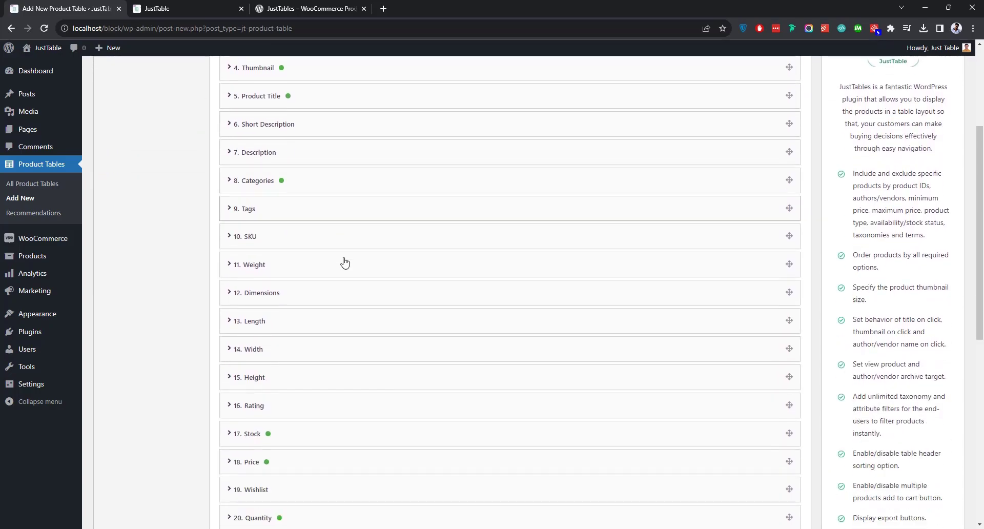
scroll(346, 264, "up", 7)
scroll(345, 263, "up", 5)
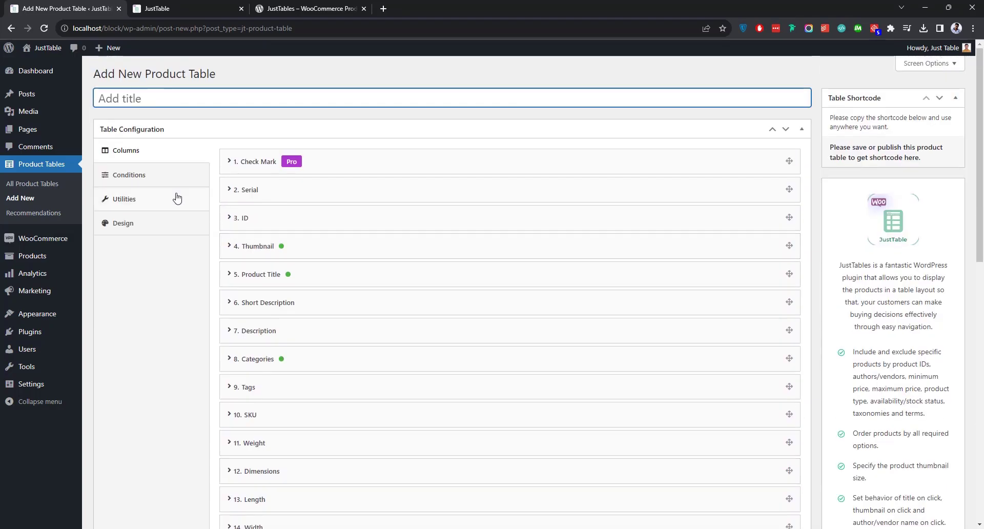
Step: Scroll through the table's Conditions settings
left_click(156, 177)
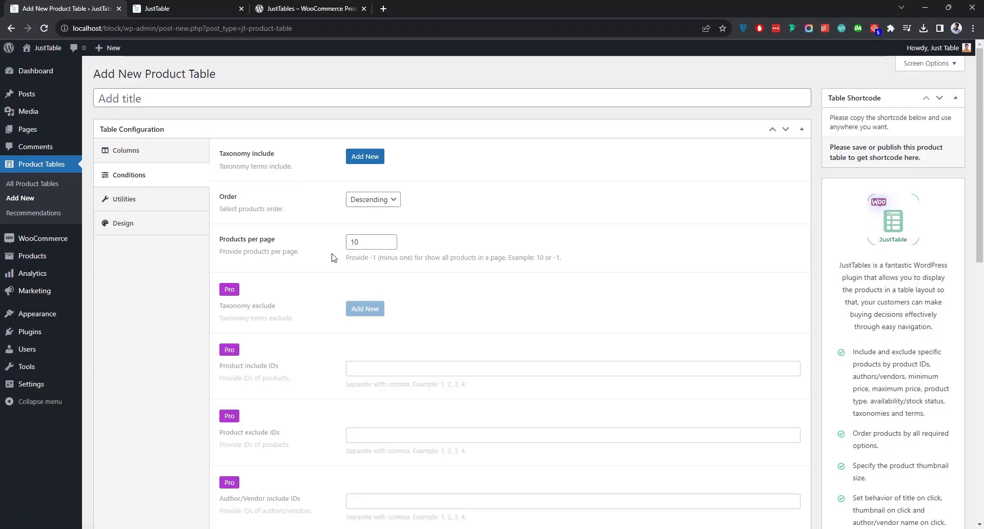
scroll(345, 308, "down", 4)
scroll(299, 220, "down", 6)
scroll(300, 227, "down", 2)
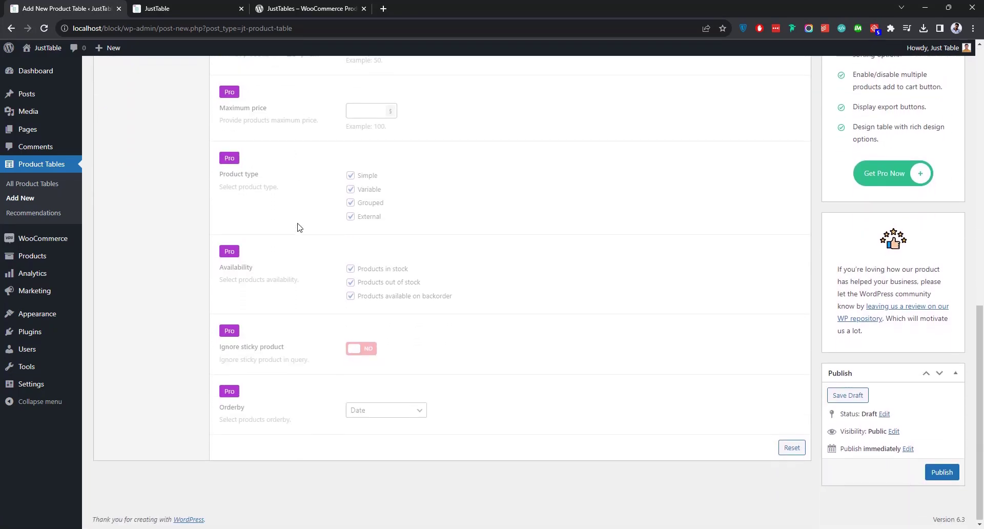
scroll(299, 227, "up", 9)
scroll(299, 227, "up", 3)
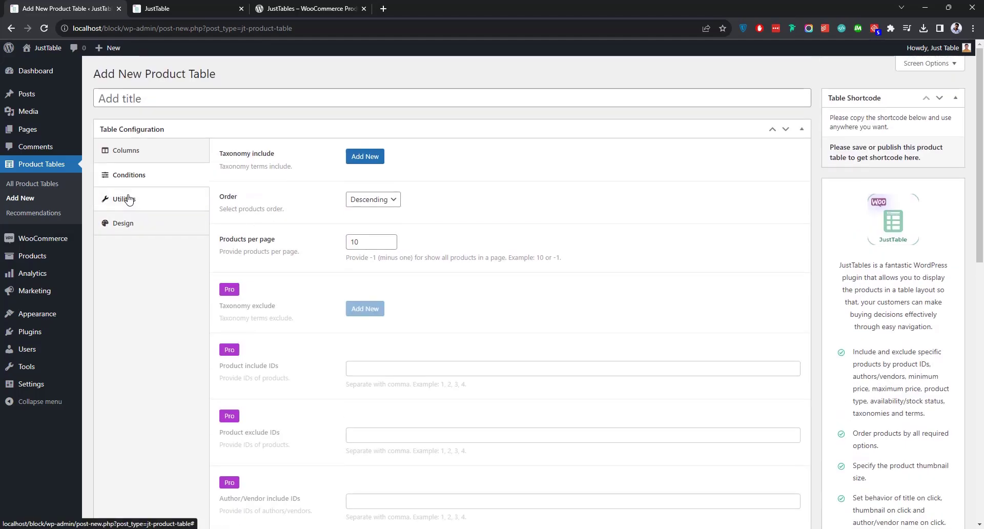
Step: Scroll through the Utilities settings down to the pagination and preloader options
left_click(126, 200)
scroll(338, 218, "down", 6)
scroll(335, 222, "down", 8)
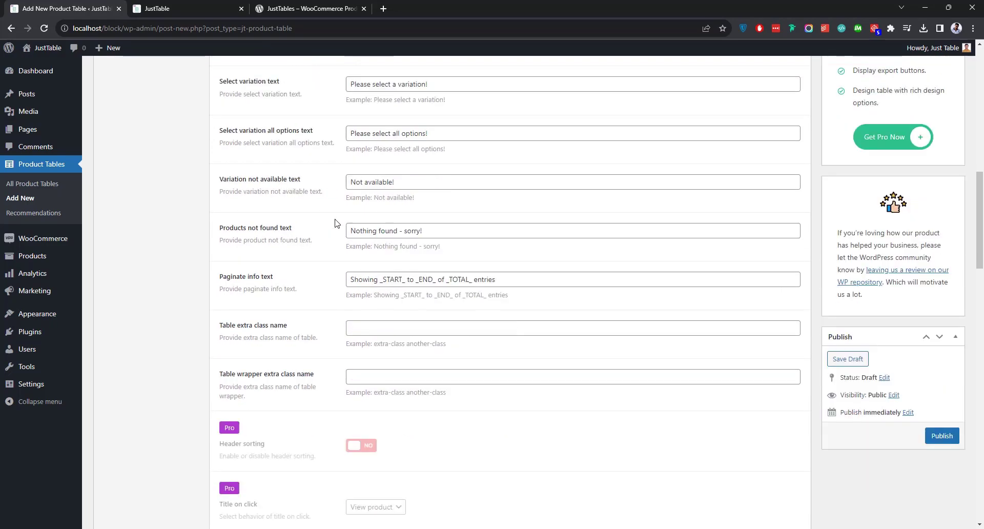
scroll(334, 224, "down", 6)
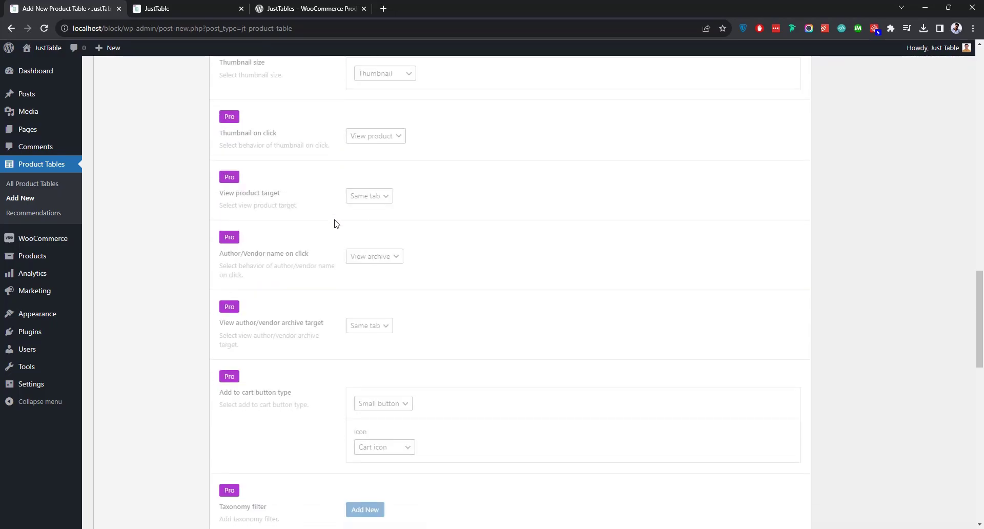
scroll(336, 224, "down", 9)
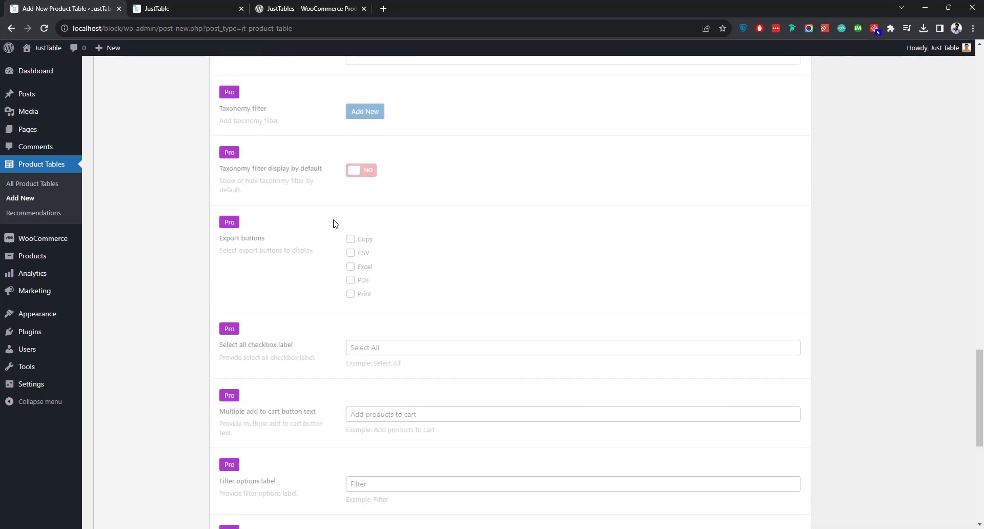
scroll(336, 223, "down", 5)
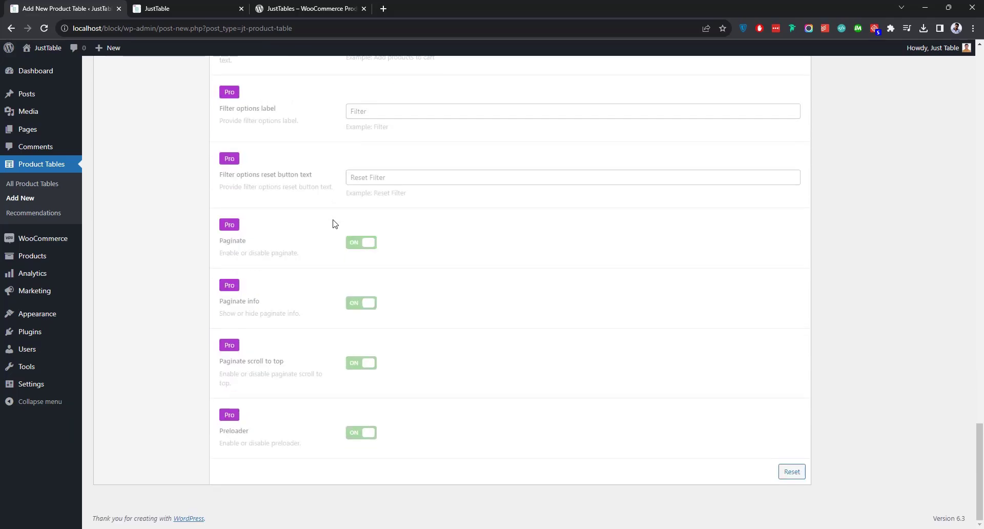
Step: Show the Design settings, expanding and collapsing the General, Wrapper and Table sections
scroll(334, 223, "up", 20)
left_click(135, 224)
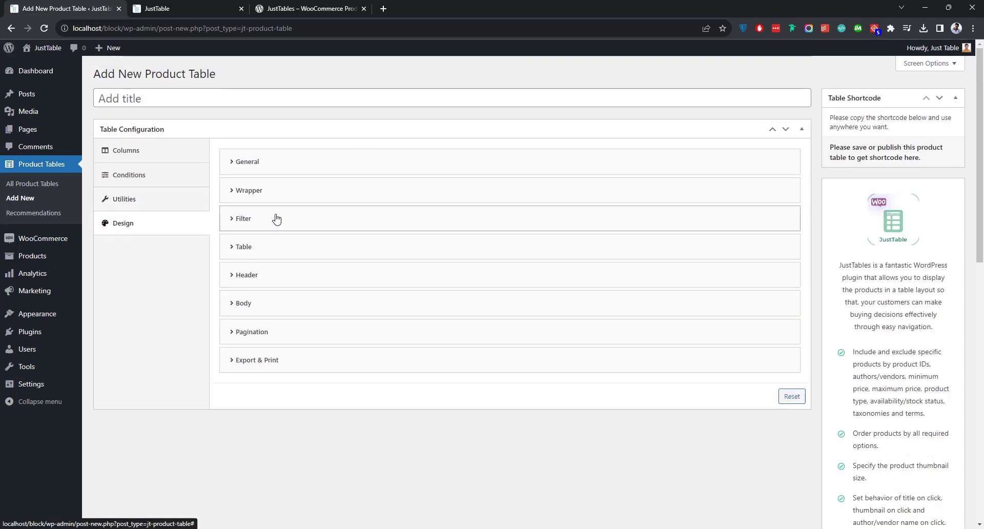
left_click(293, 164)
left_click(293, 164)
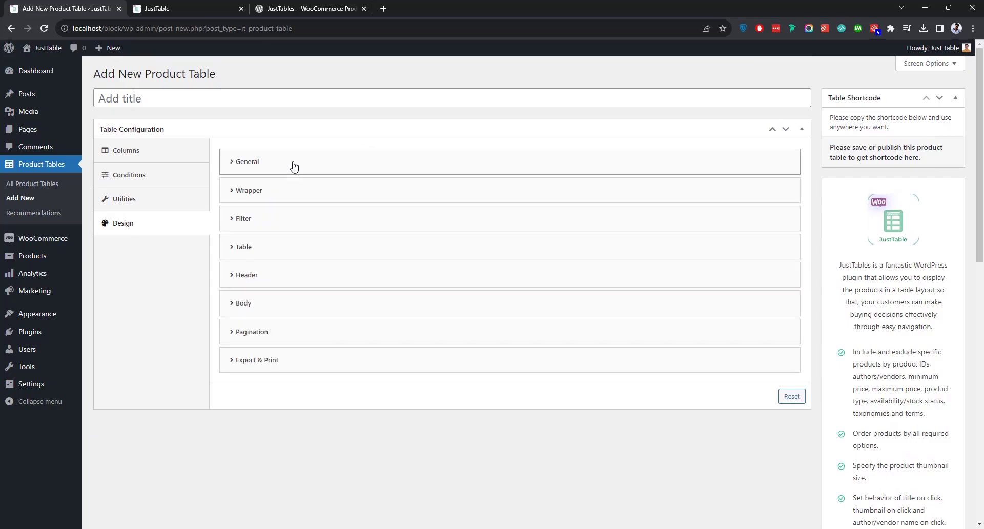
left_click(270, 200)
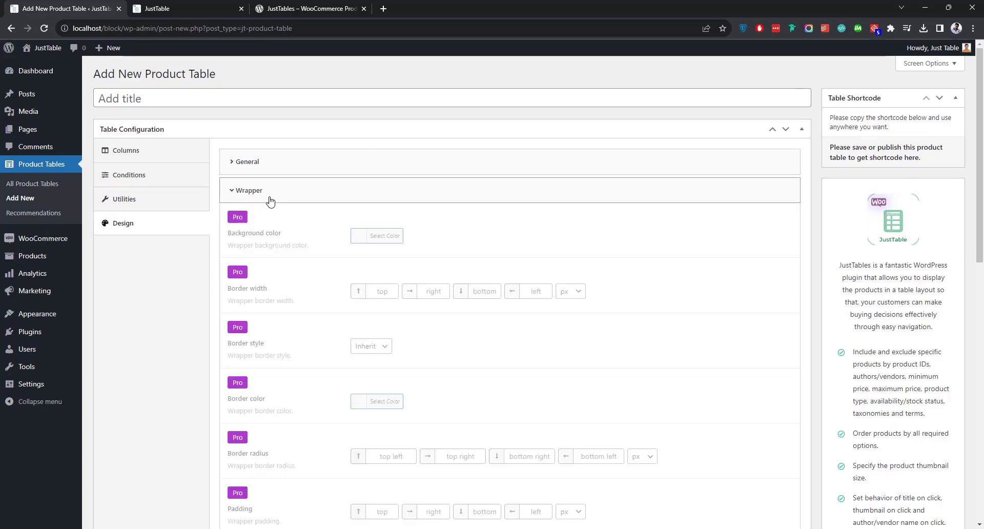
left_click(270, 200)
left_click(268, 254)
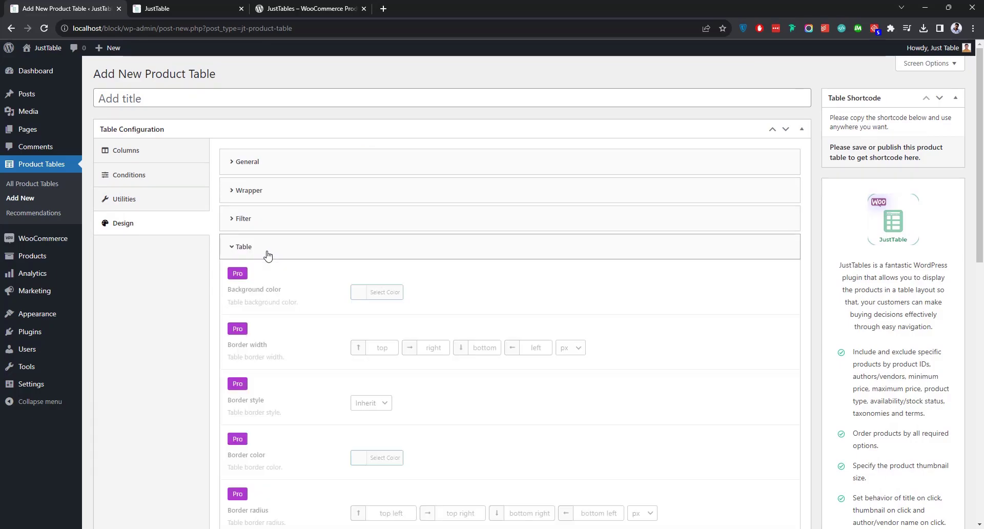
left_click(268, 255)
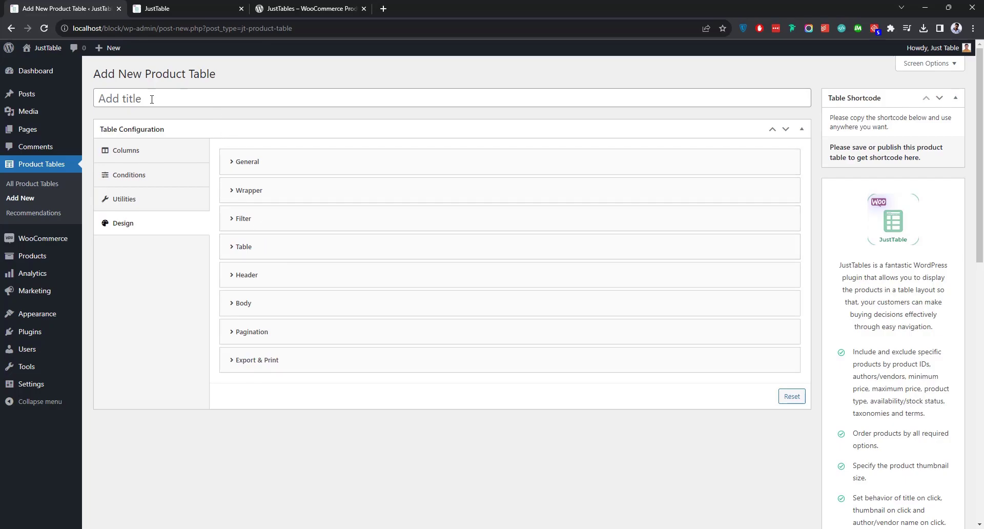
Step: Bring up the Upload Plugin form under Plugins > Add New
mouse_move(40, 334)
left_click(110, 348)
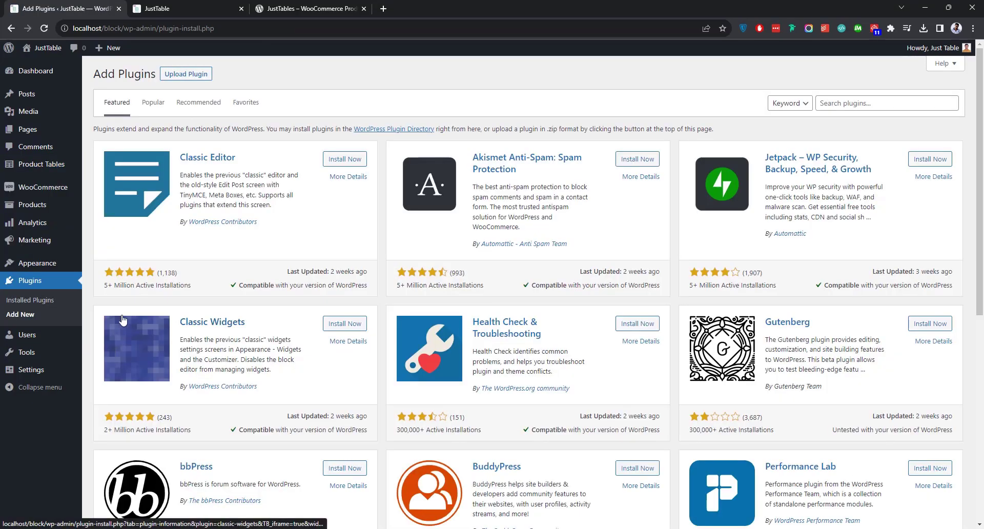
left_click(188, 74)
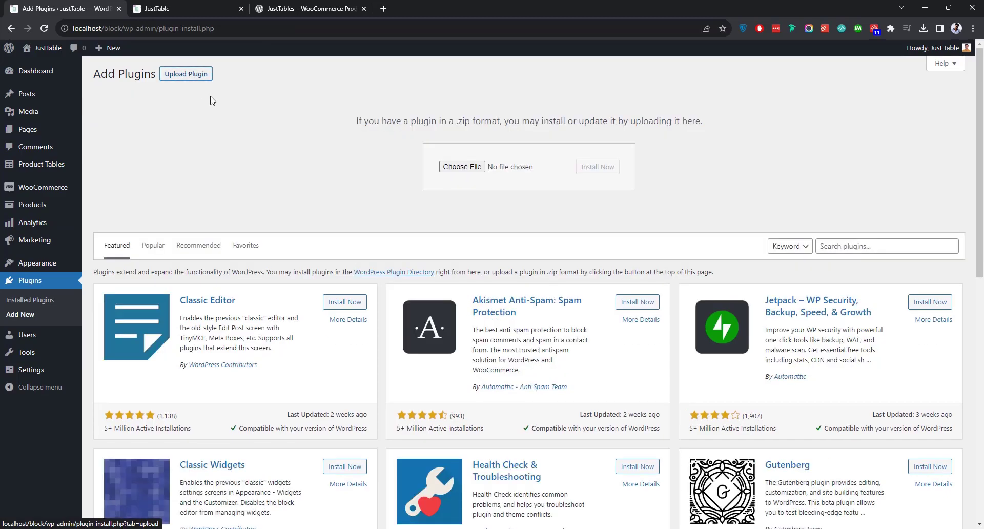
Step: Choose just-tables-pro-v1.5.1-installable.zip from the Downloads folder as the upload file
left_click(448, 171)
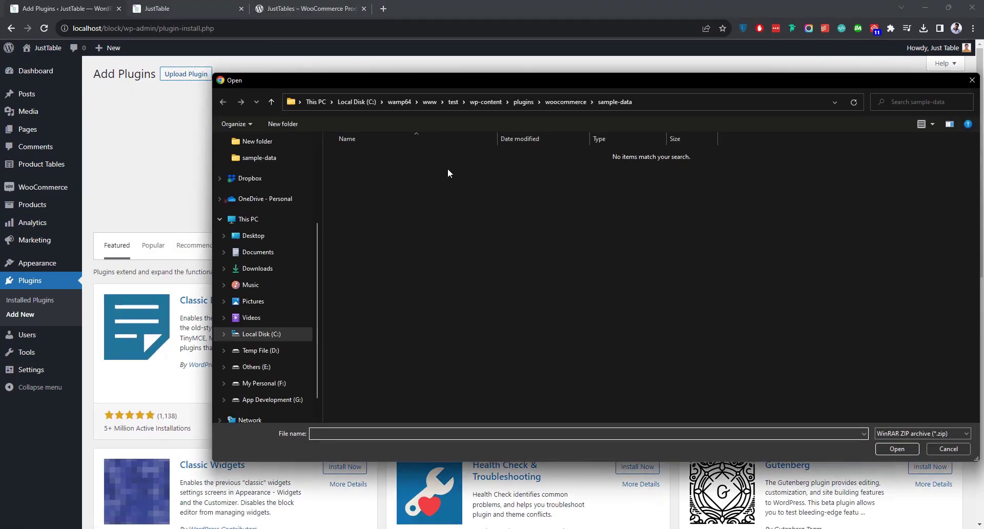
scroll(264, 216, "up", 1)
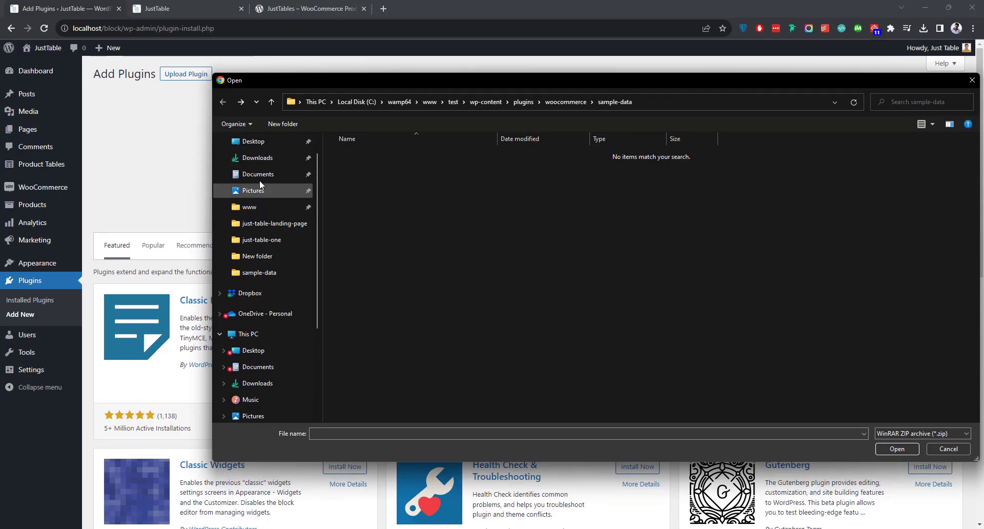
left_click(259, 158)
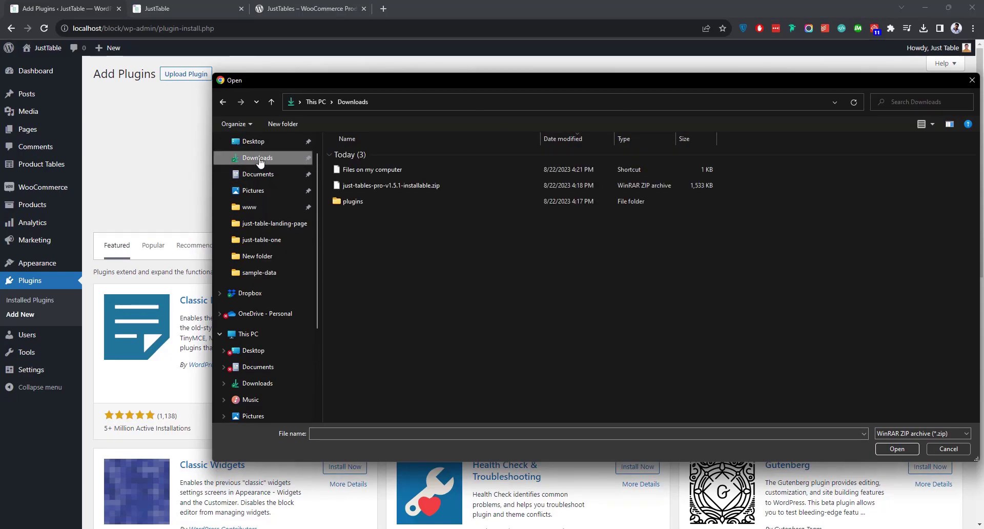
left_click(361, 186)
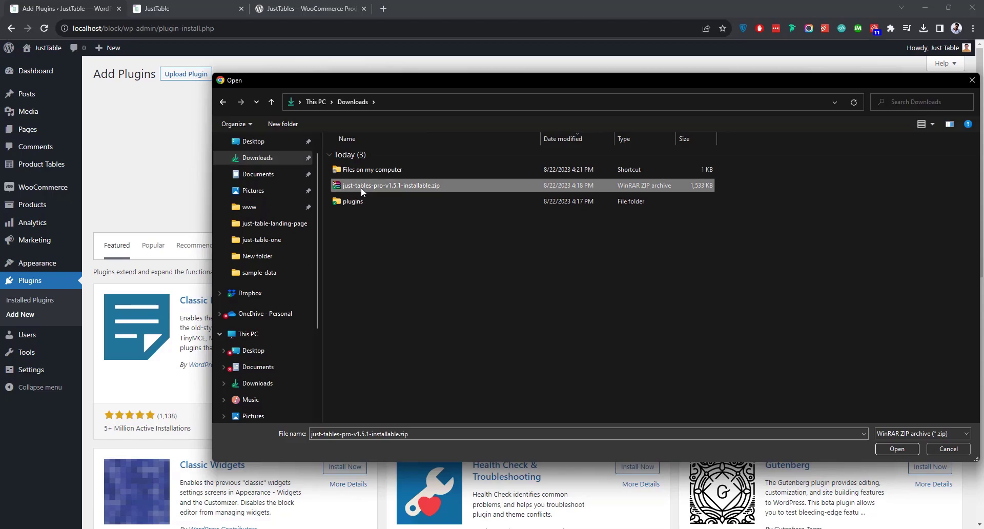
left_click(913, 445)
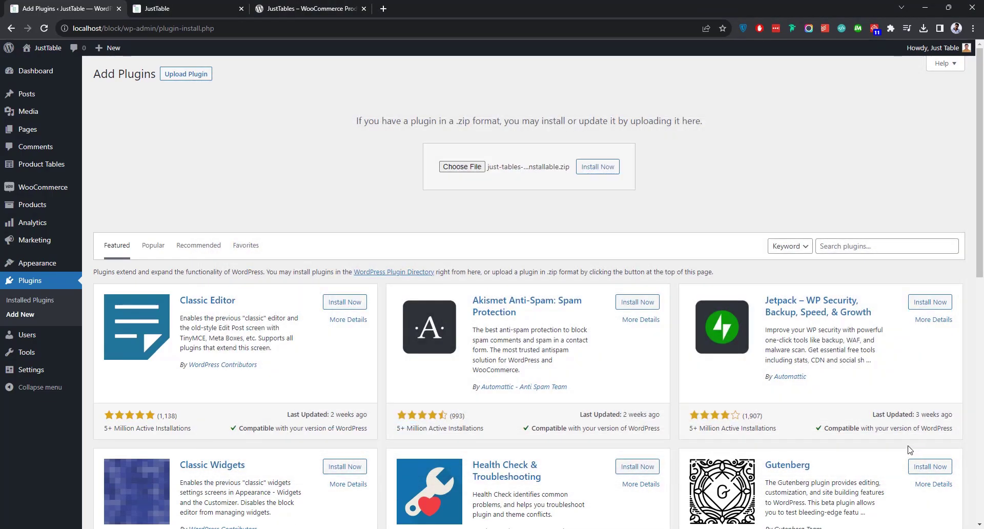
Step: Install JustTables Pro from the uploaded zip file
left_click(603, 172)
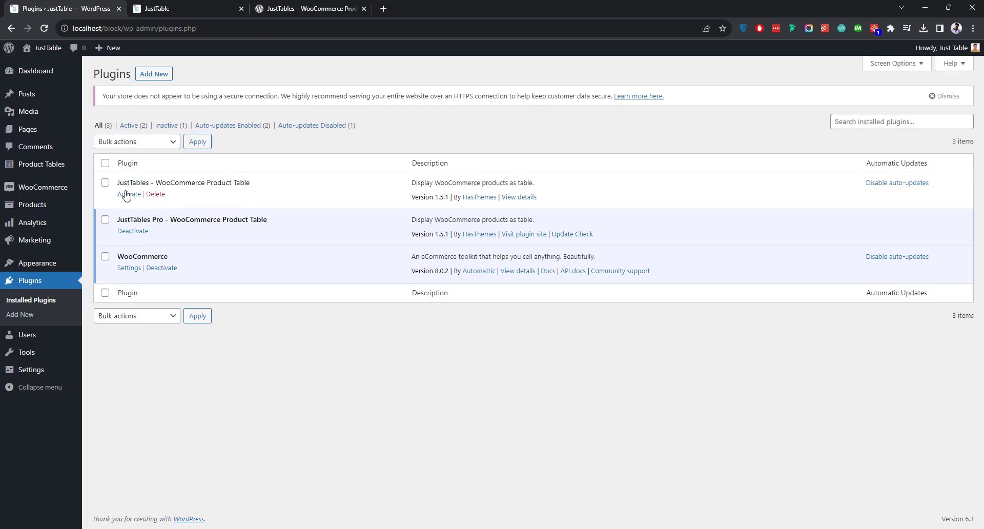
Step: Activate the Pro license with the pasted license code and start a new table titled 'Premium T-Shirt'
mouse_move(52, 164)
left_click(115, 195)
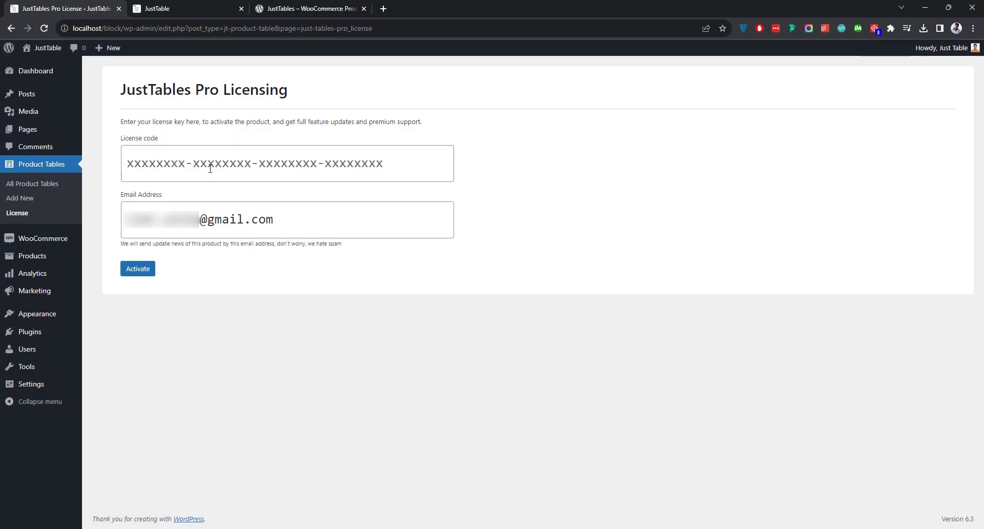
left_click(210, 168)
key("ctrl+v")
left_click(140, 272)
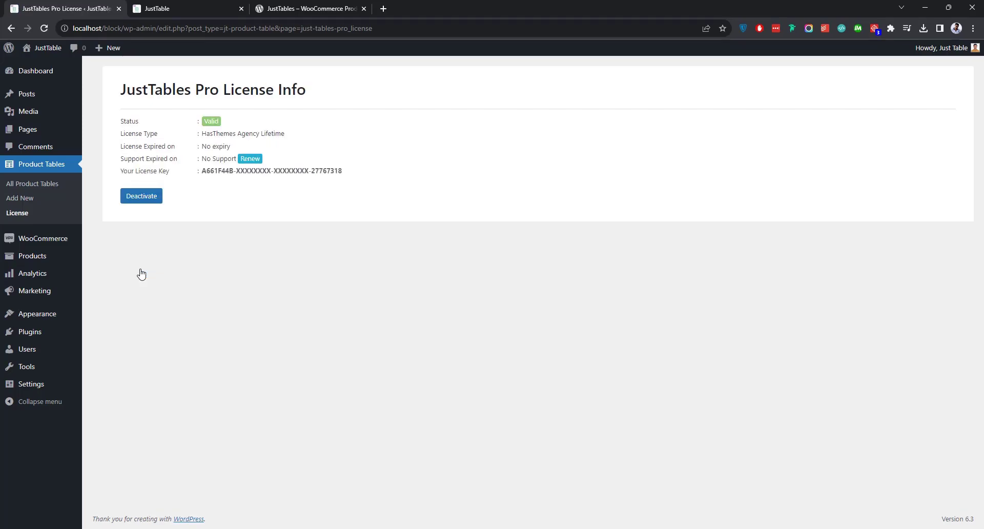
left_click(68, 183)
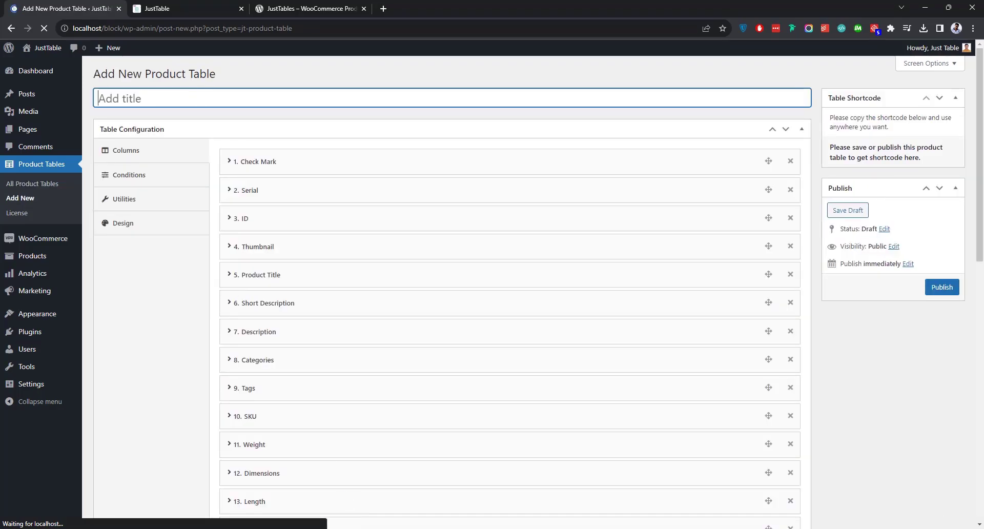
type("Premium T-Shirt")
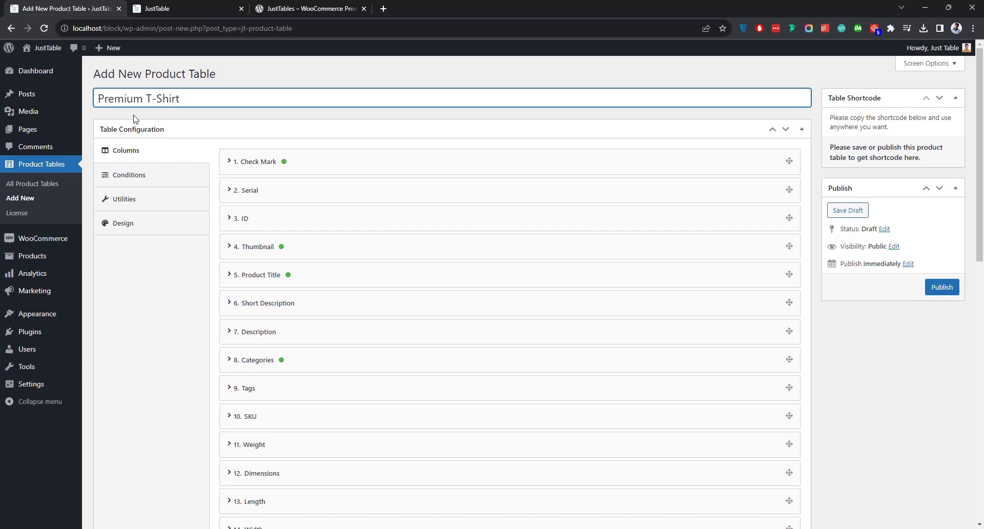
left_click(311, 167)
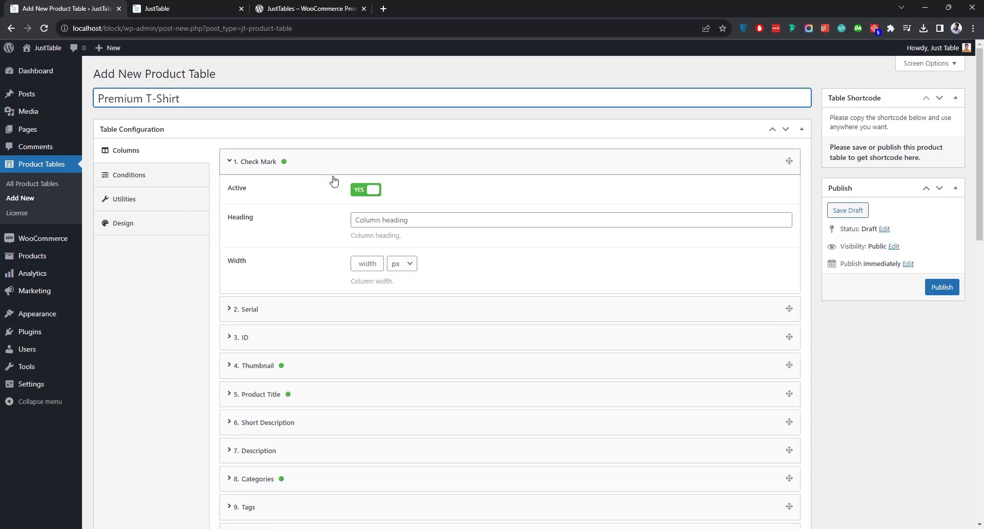
left_click(306, 164)
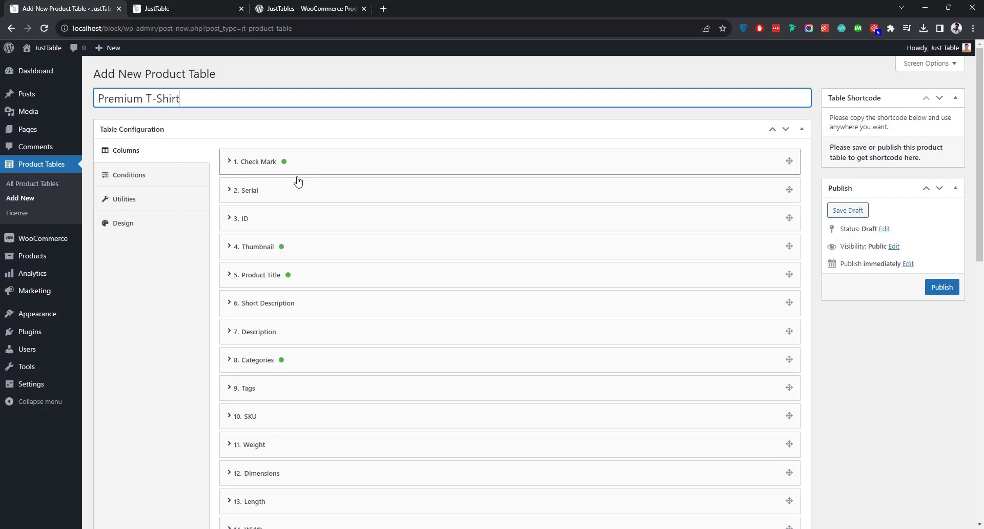
left_click(282, 250)
left_click(312, 250)
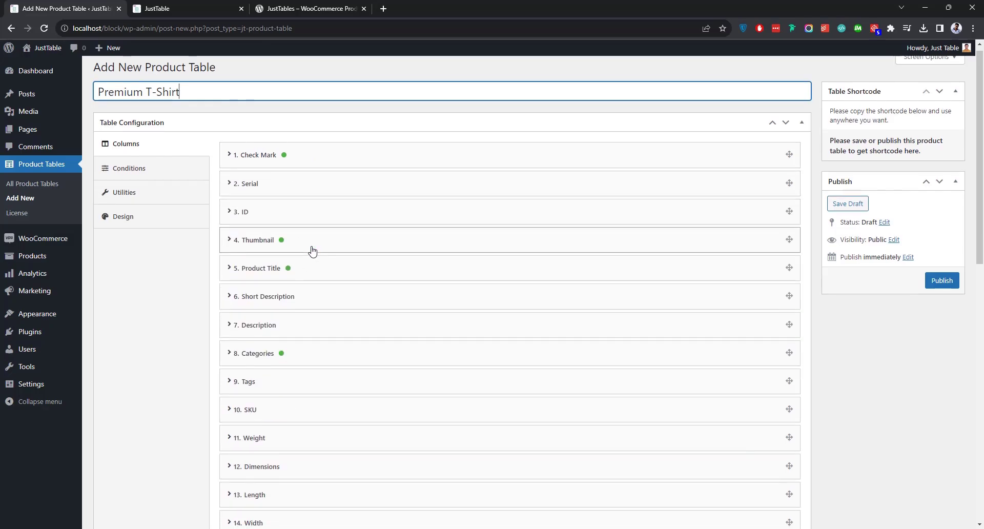
scroll(312, 250, "down", 3)
left_click(301, 151)
left_click(365, 176)
left_click(314, 150)
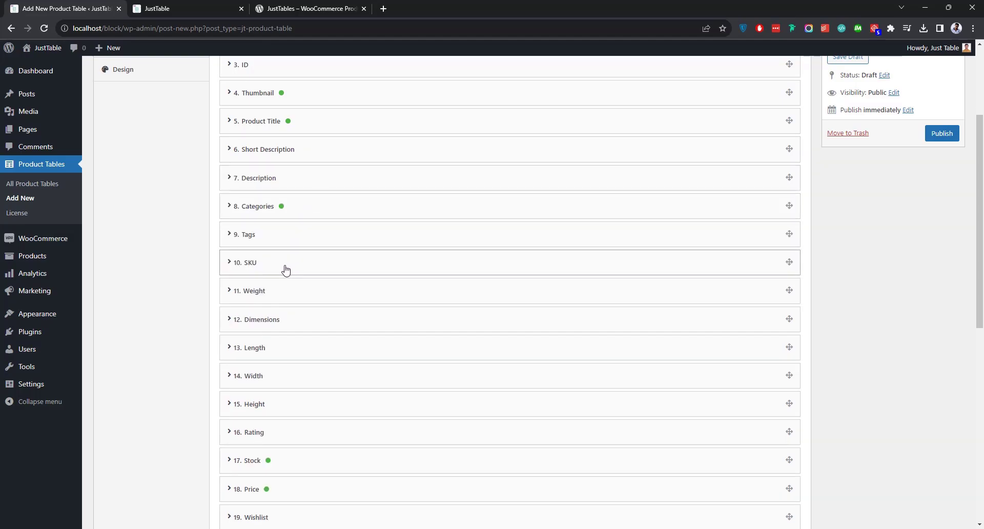
scroll(286, 269, "down", 6)
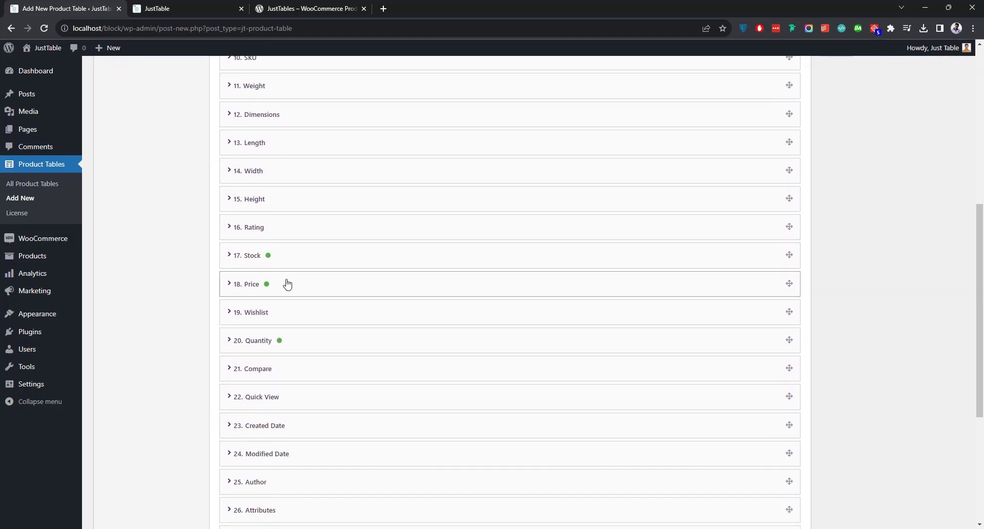
scroll(288, 285, "down", 3)
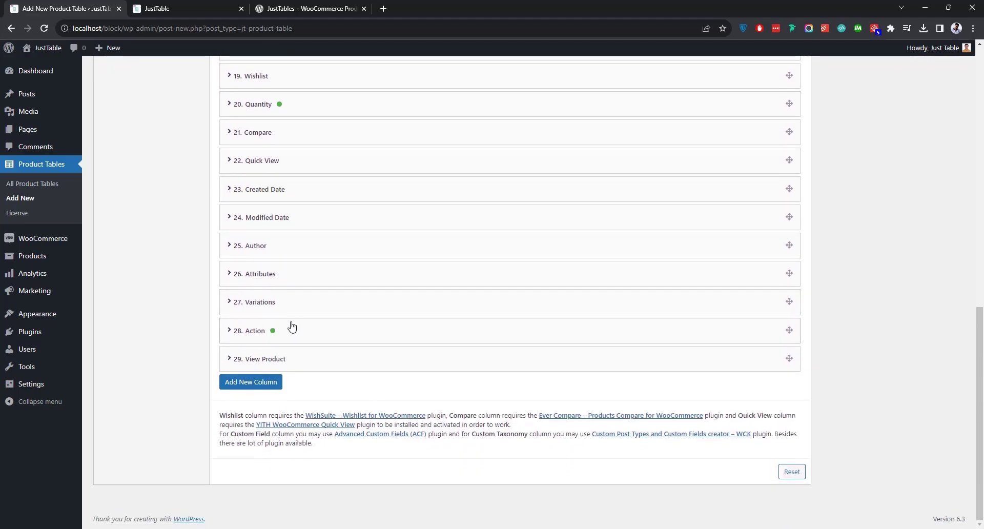
left_click(290, 332)
scroll(437, 404, "down", 2)
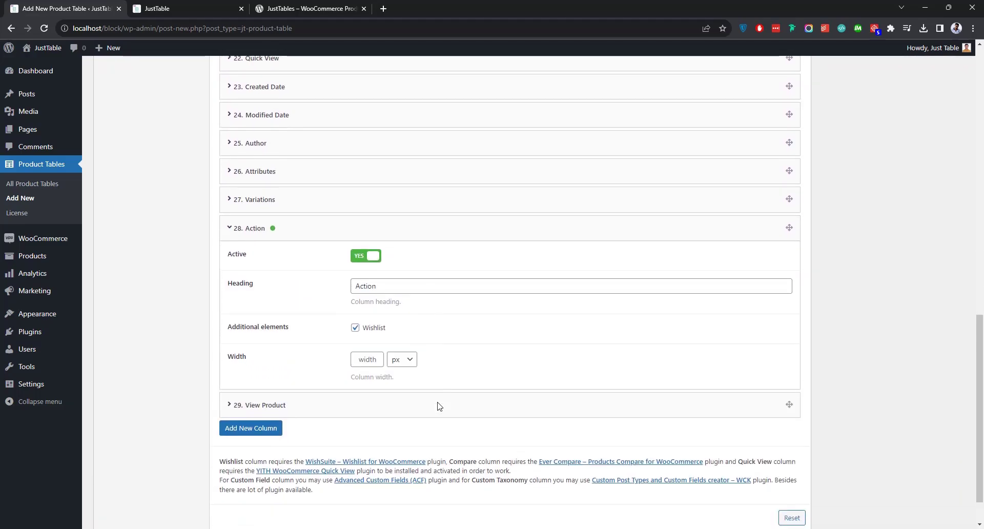
left_click(296, 229)
scroll(298, 246, "up", 9)
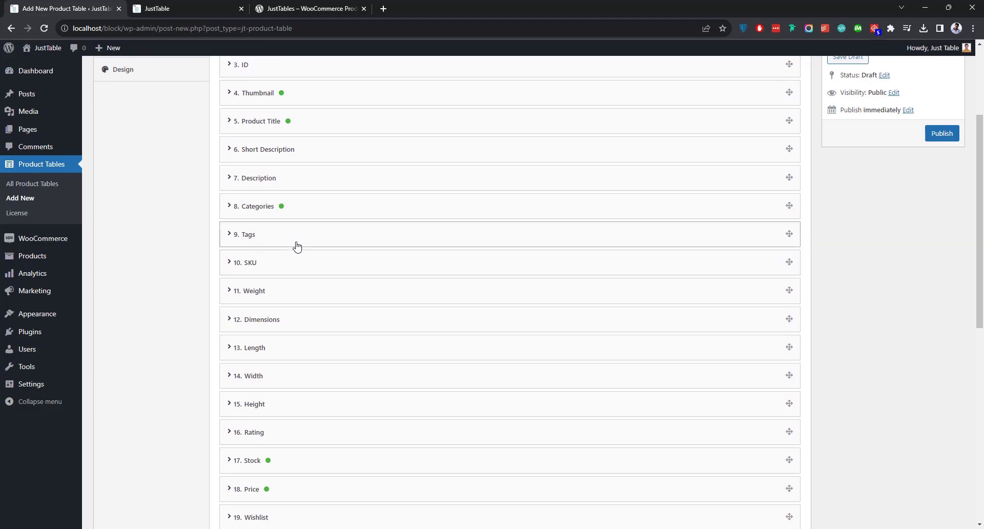
left_click(288, 152)
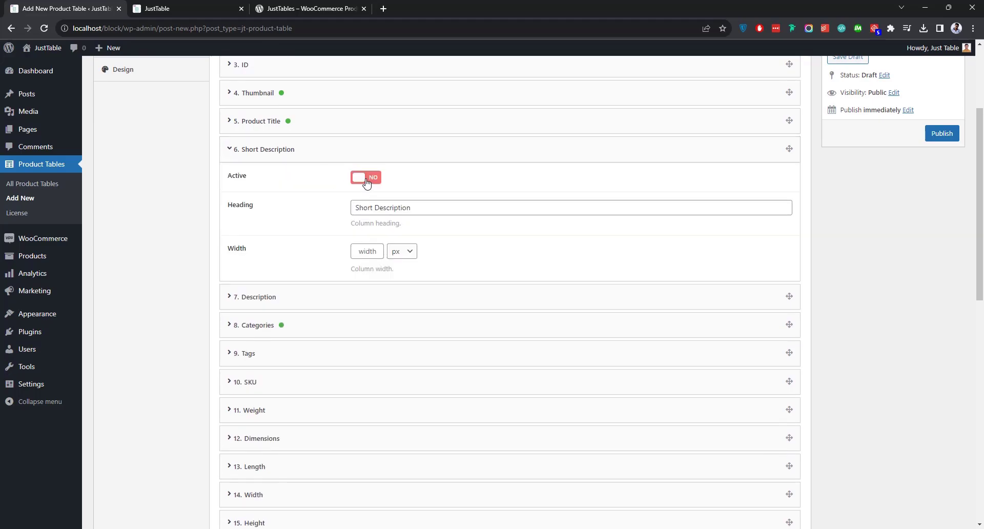
left_click(366, 178)
left_click(313, 160)
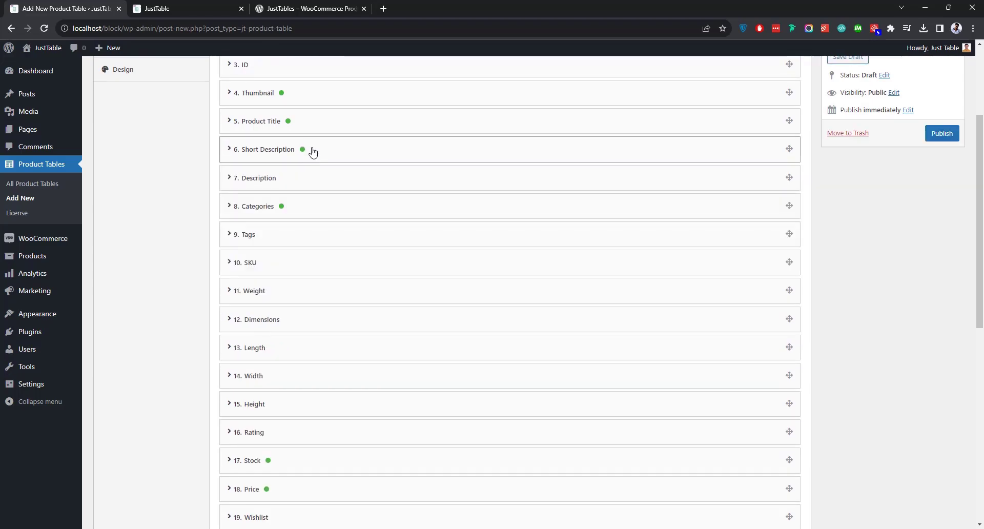
left_click(300, 128)
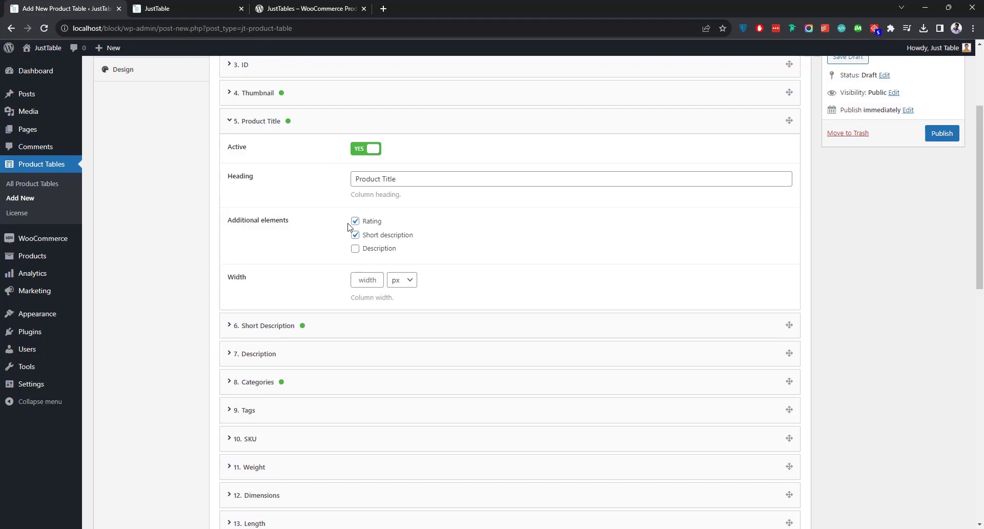
left_click(304, 132)
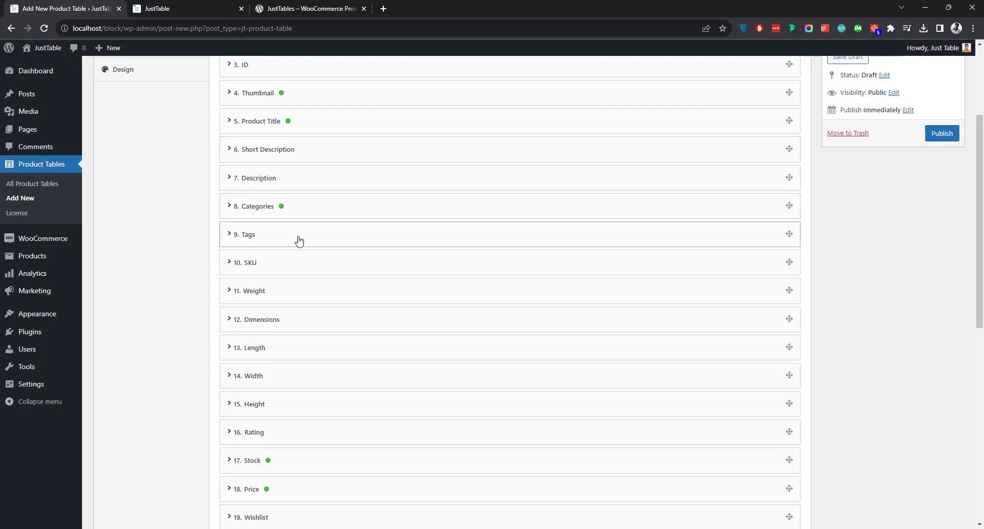
scroll(286, 269, "down", 6)
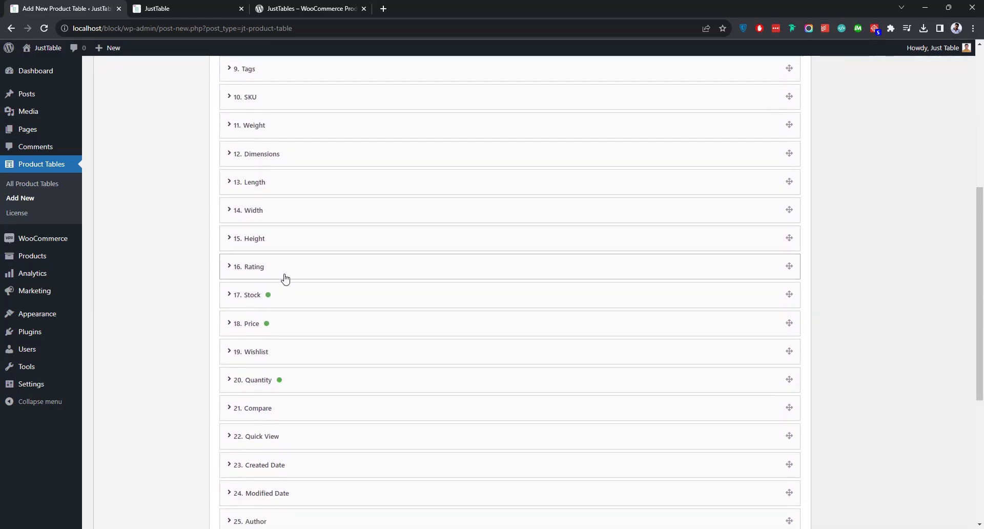
scroll(288, 286, "down", 3)
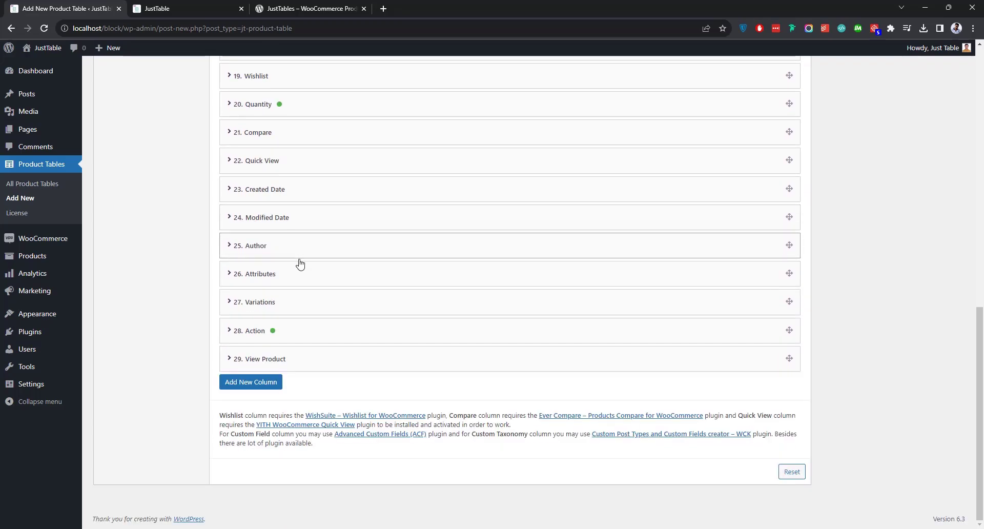
scroll(298, 264, "up", 4)
scroll(300, 267, "up", 10)
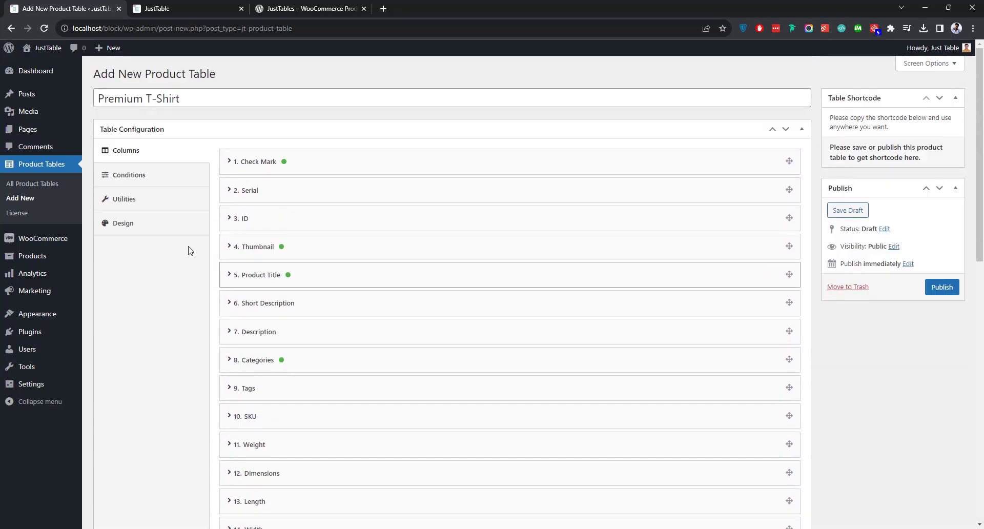
Step: Add a Taxonomy include condition with the taxonomy set to Product categories
left_click(129, 175)
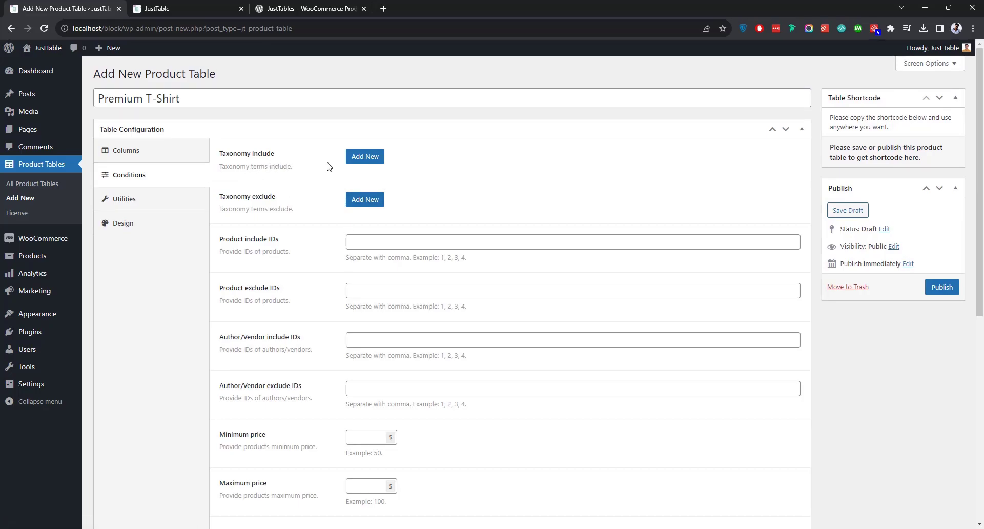
left_click(365, 161)
left_click(404, 204)
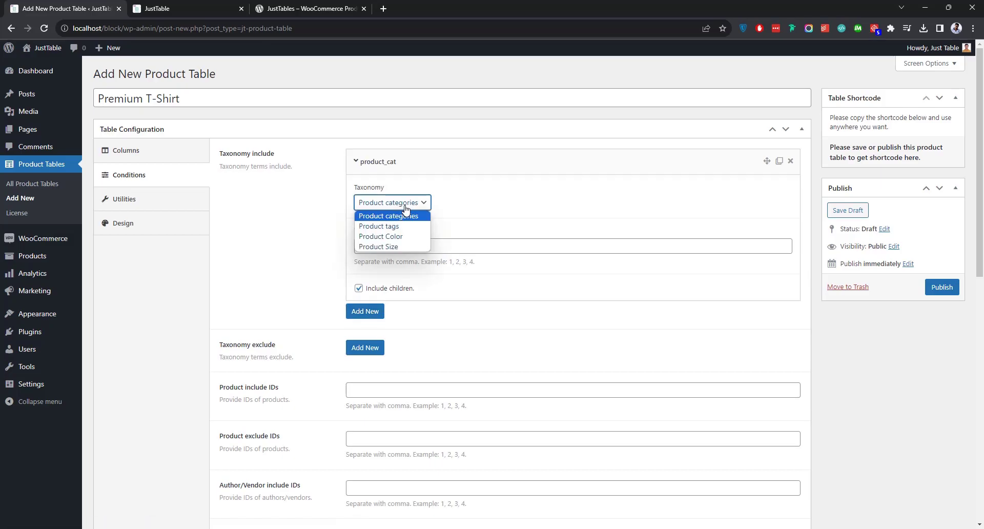
left_click(405, 215)
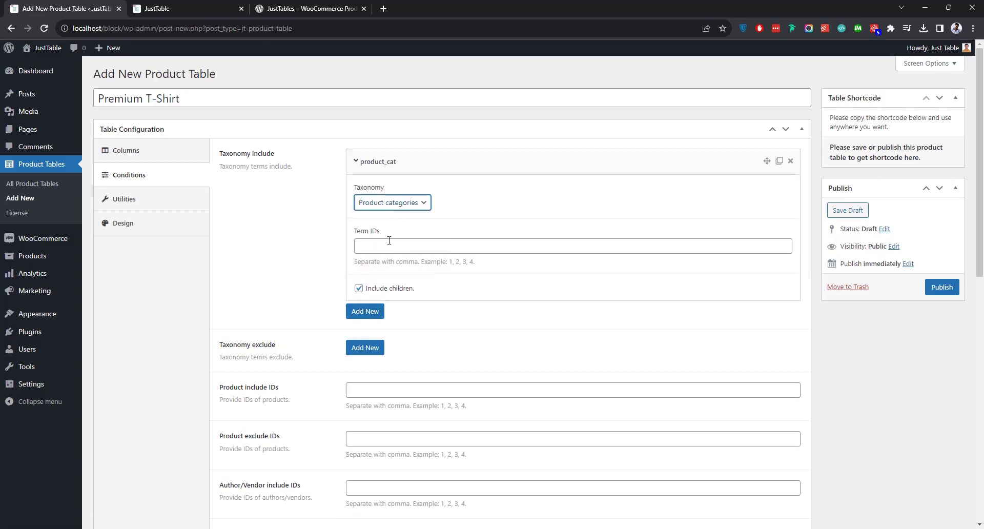
left_click(390, 245)
Step: Open Products > Categories in a new tab to look up the category IDs
mouse_move(31, 256)
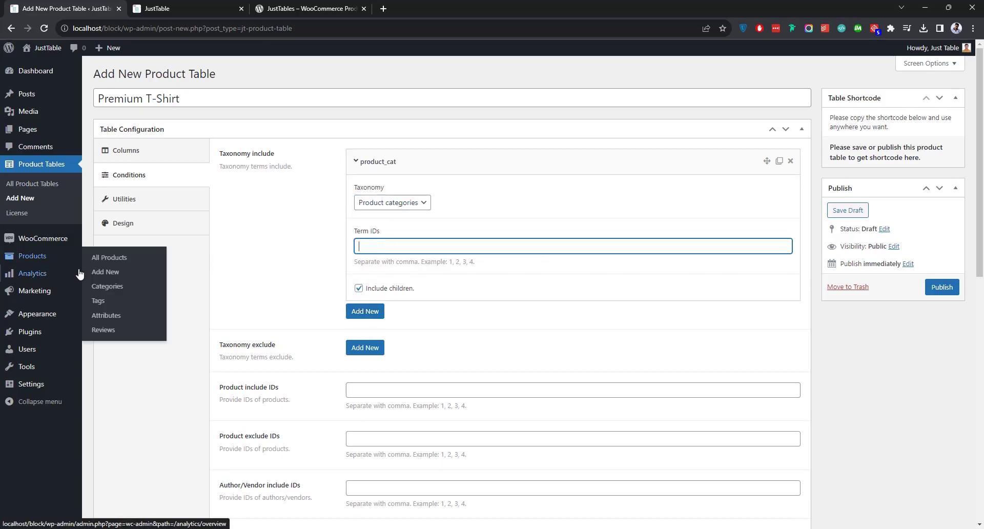
left_click(110, 286)
right_click(110, 287)
left_click(153, 293)
left_click(190, 6)
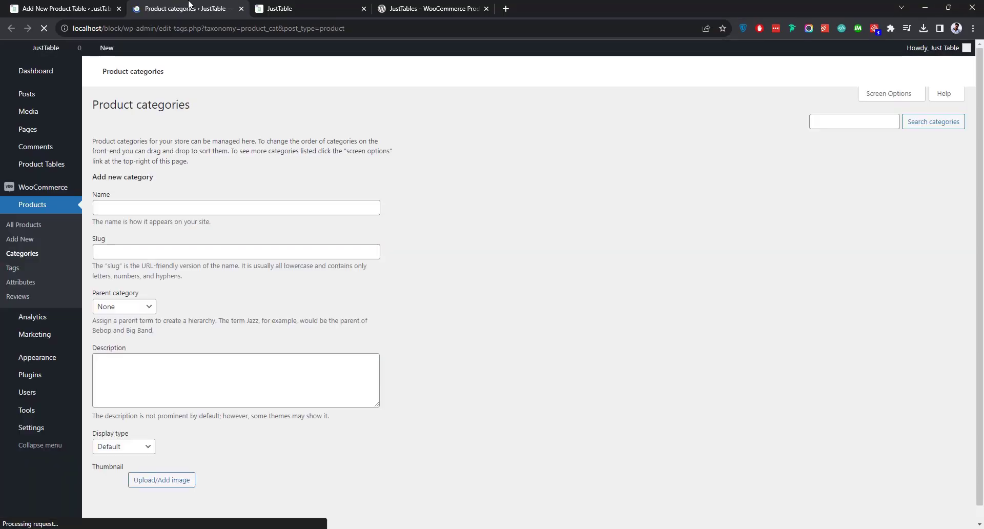
scroll(520, 275, "down", 3)
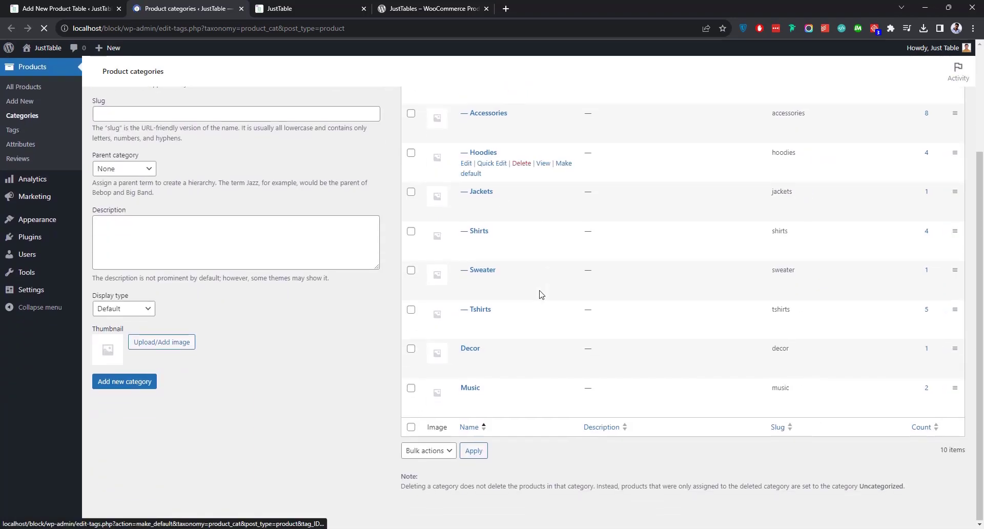
scroll(539, 291, "up", 1)
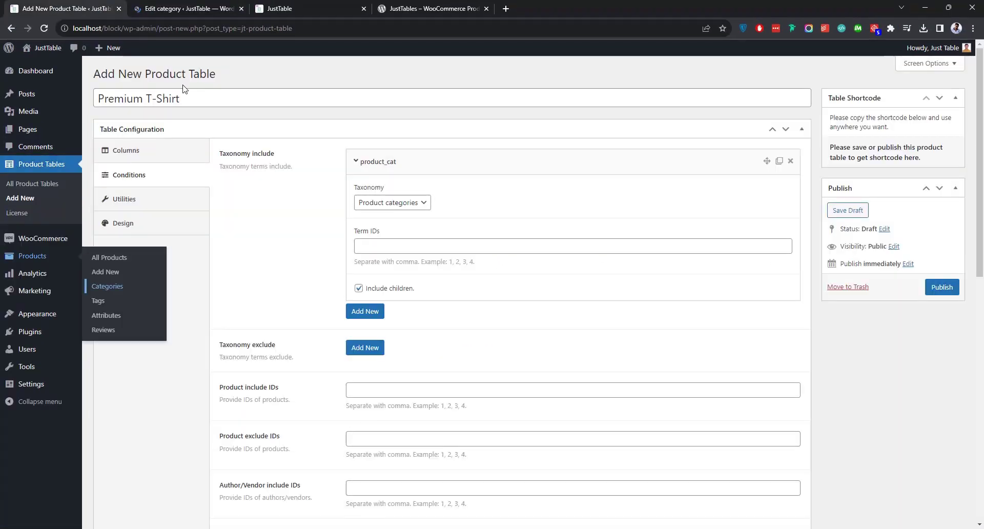
Step: Enter term IDs 19,17 in the condition, checking the Tshirts category's ID 17
left_click(408, 246)
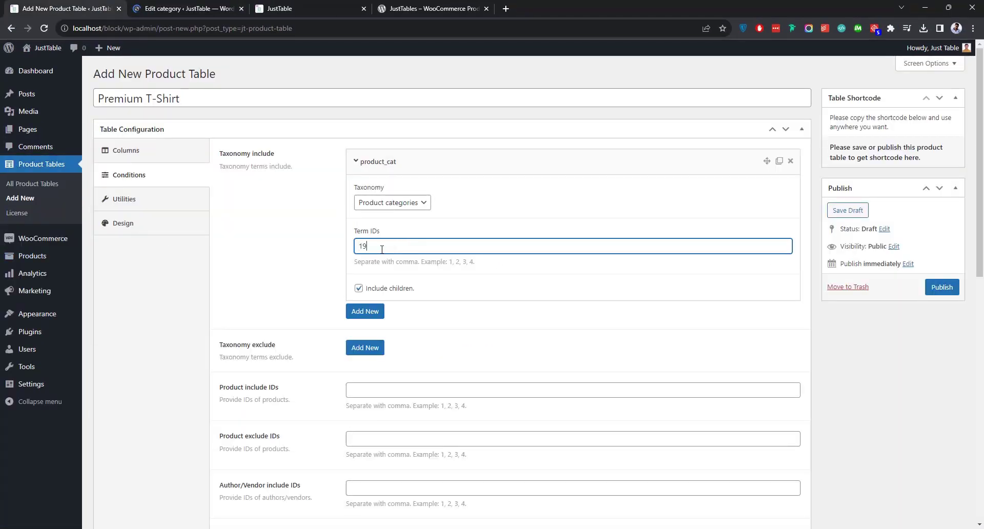
type("19")
type(",")
key("ctrl+Tab")
scroll(666, 263, "down", 3)
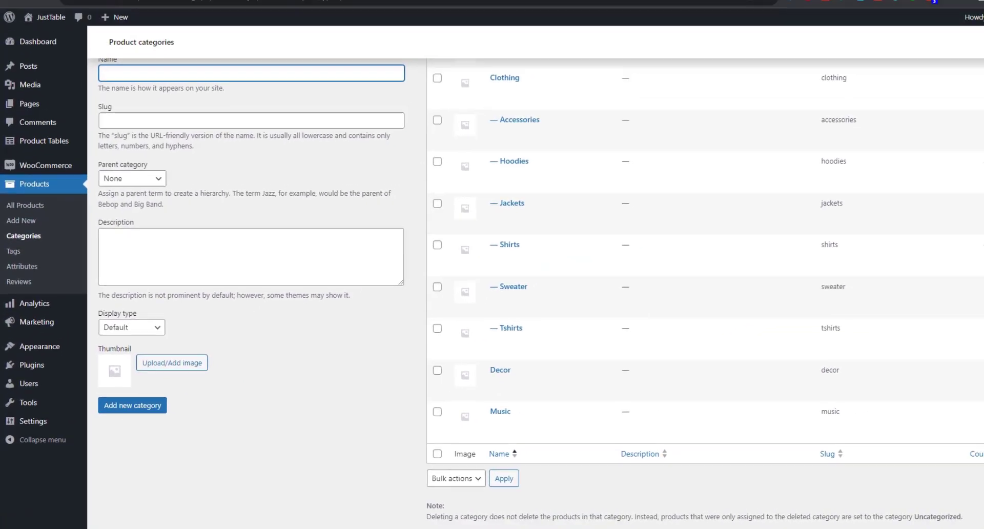
key("ctrl+shift+Tab")
type("1")
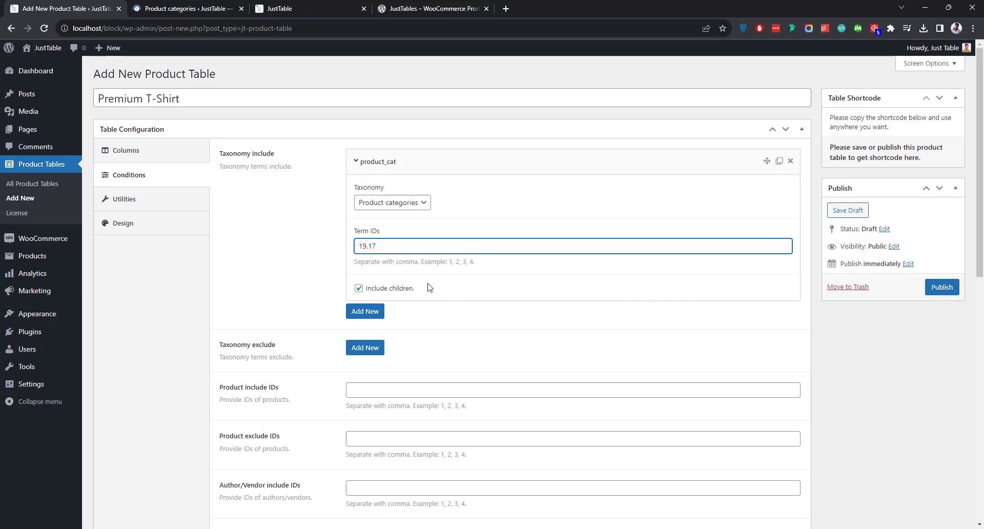
Step: Publish the Premium T-Shirt product table to generate its shortcode [JT_Product_Table id="163"]
left_click(942, 288)
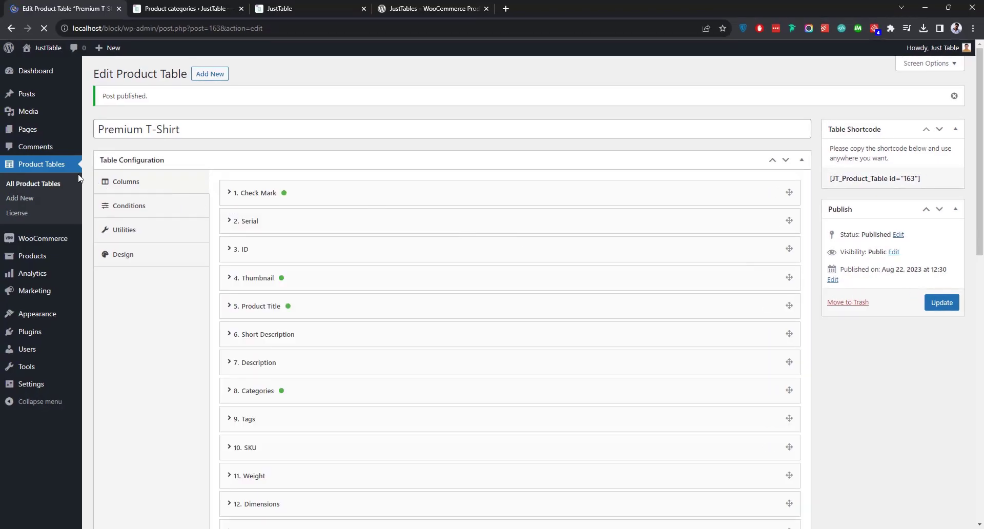
mouse_move(26, 130)
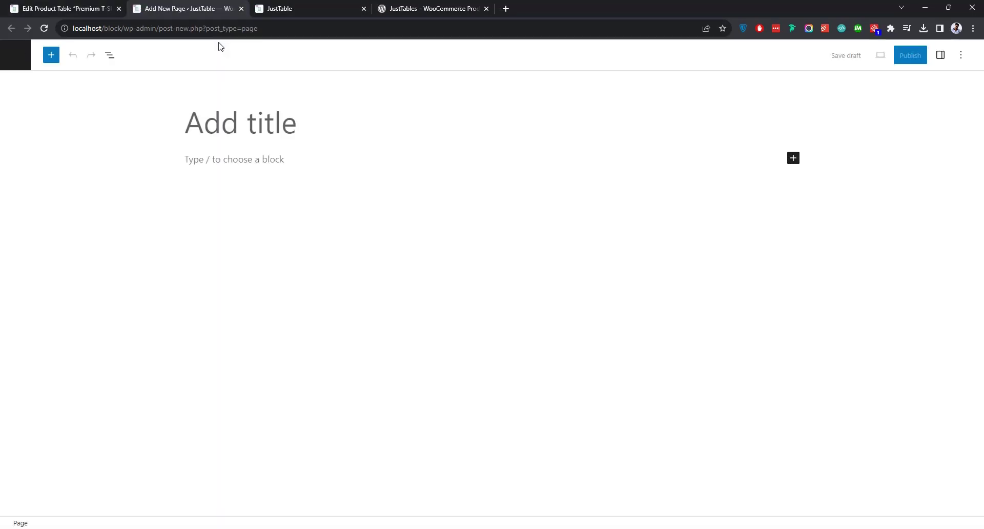
Step: Title the new page 'Premium T-Shirt' and add a Shortcode block below the title
type("Premium T-Shirt")
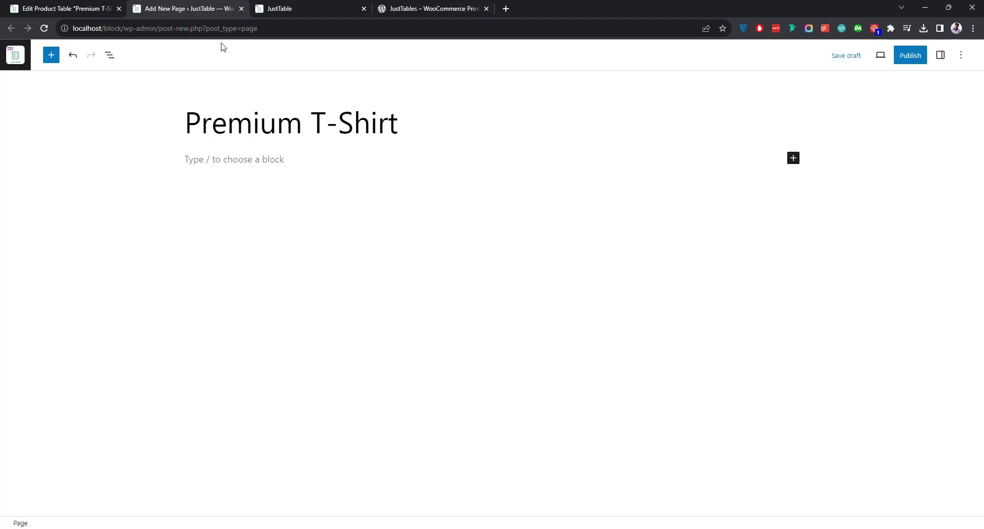
left_click(110, 55)
left_click(323, 159)
type("/sho")
key("Return")
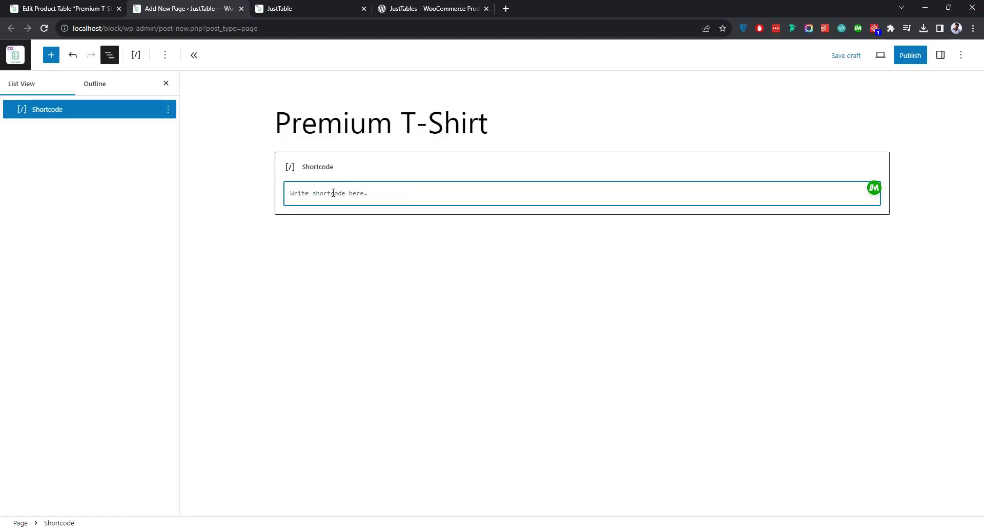
Step: Copy [JT_Product_Table id="163"] from the table editor and paste it into the Shortcode block
left_click(81, 9)
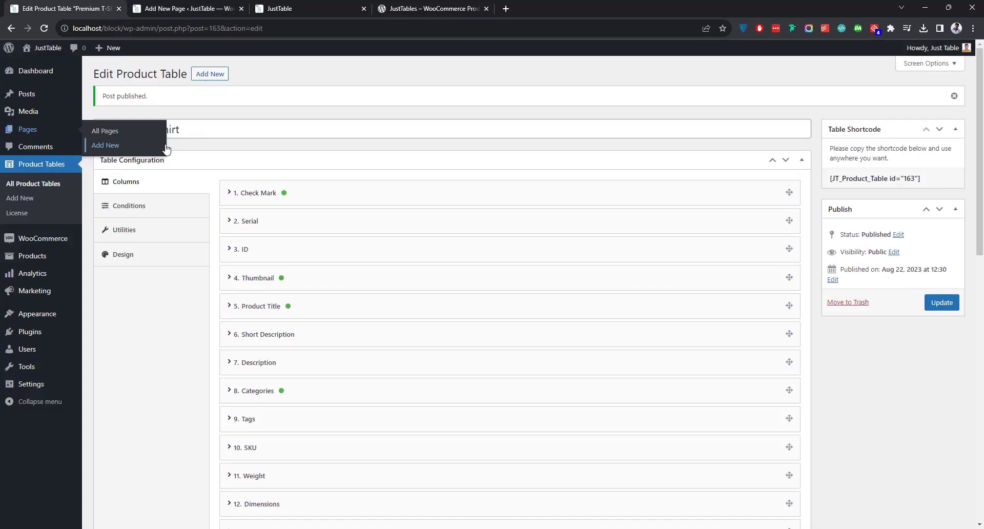
left_click_drag(922, 179, 830, 183)
right_click(844, 175)
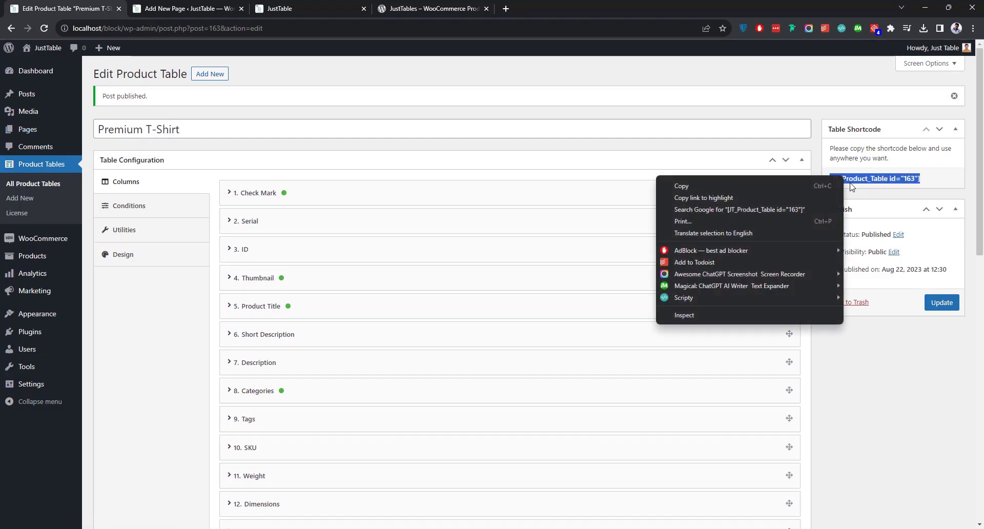
left_click(817, 186)
left_click(215, 8)
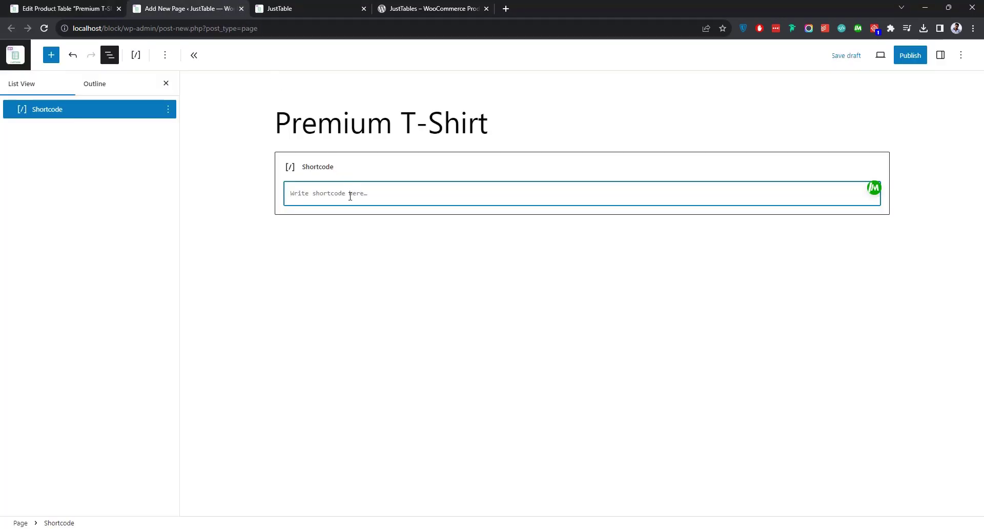
key("ctrl+v")
Step: Publish the Premium T-Shirt page and go to the live page
left_click(909, 56)
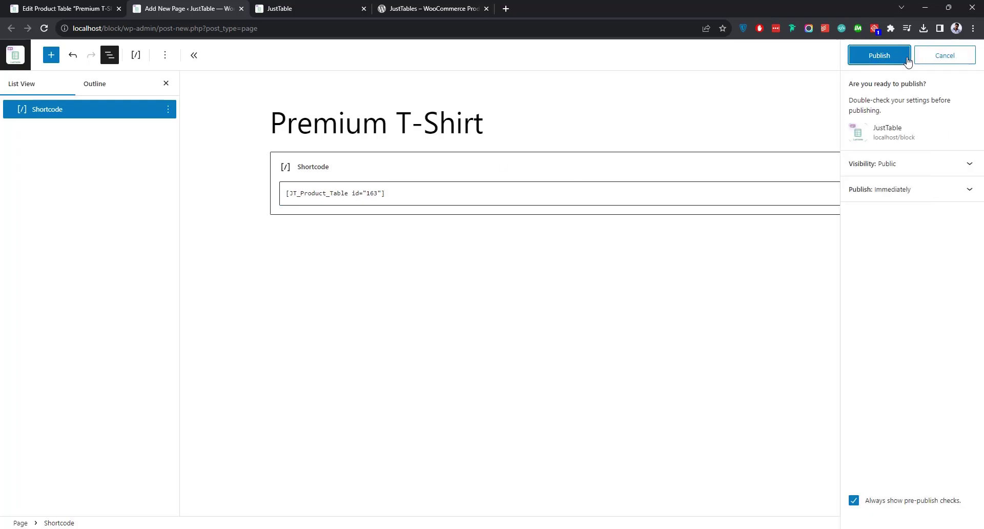
left_click(889, 58)
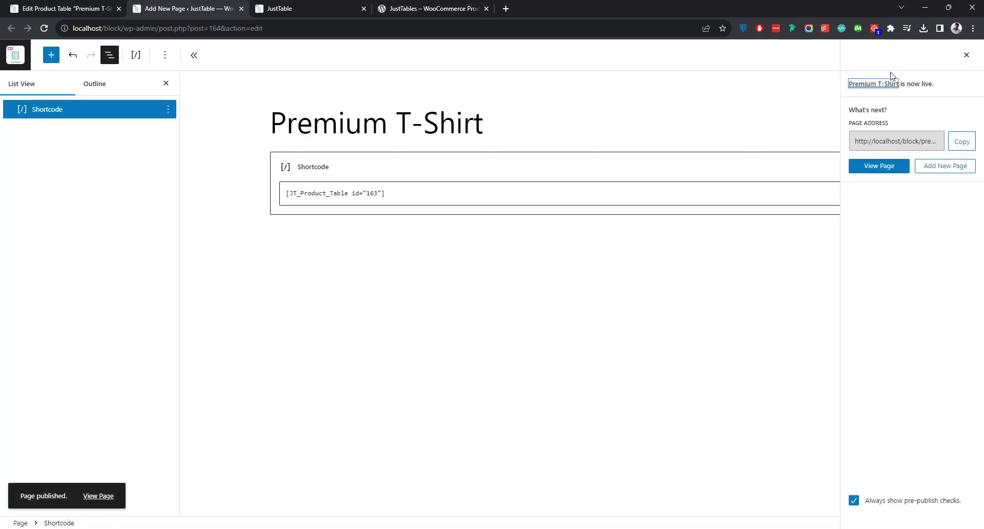
left_click(104, 504)
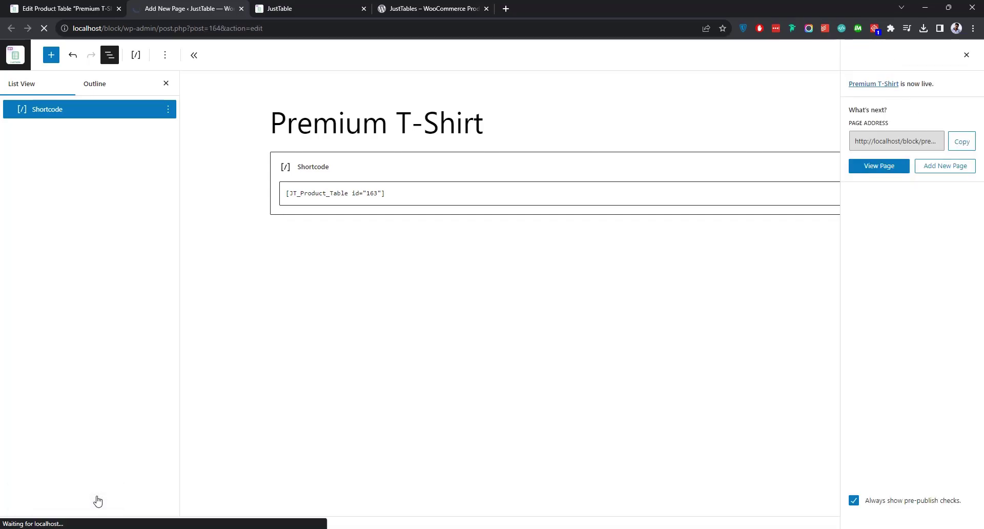
Step: Scroll through the live product table, which shows 10 of 13 products per page
scroll(134, 472, "down", 2)
scroll(133, 470, "down", 6)
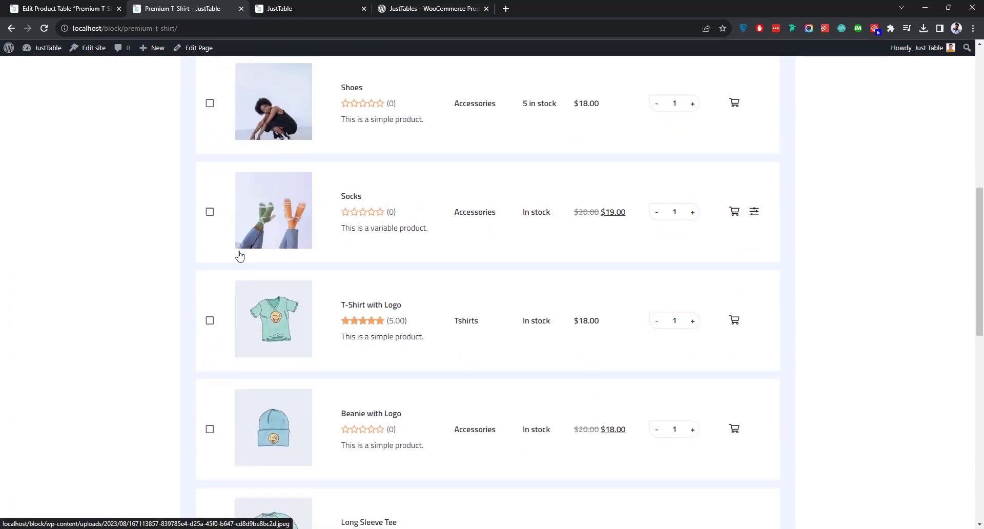
scroll(240, 256, "down", 10)
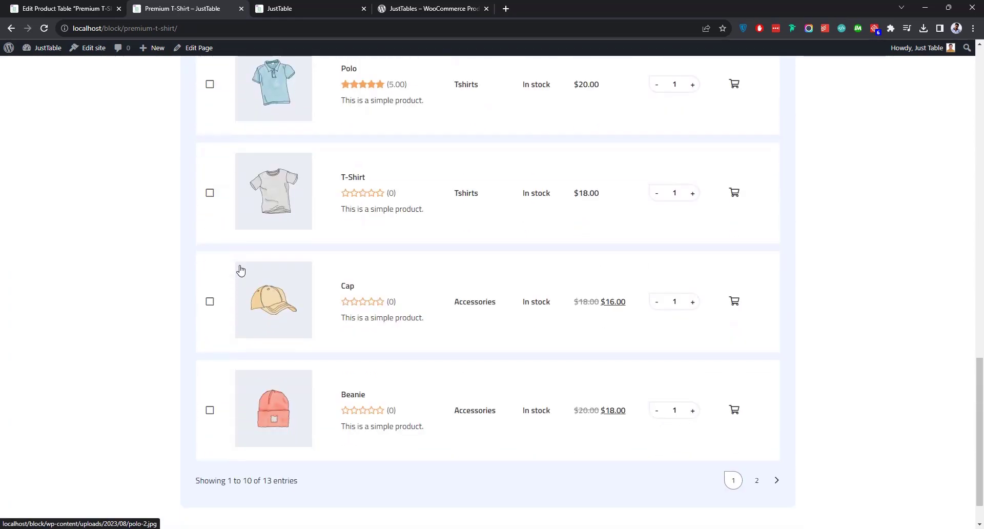
scroll(385, 272, "up", 9)
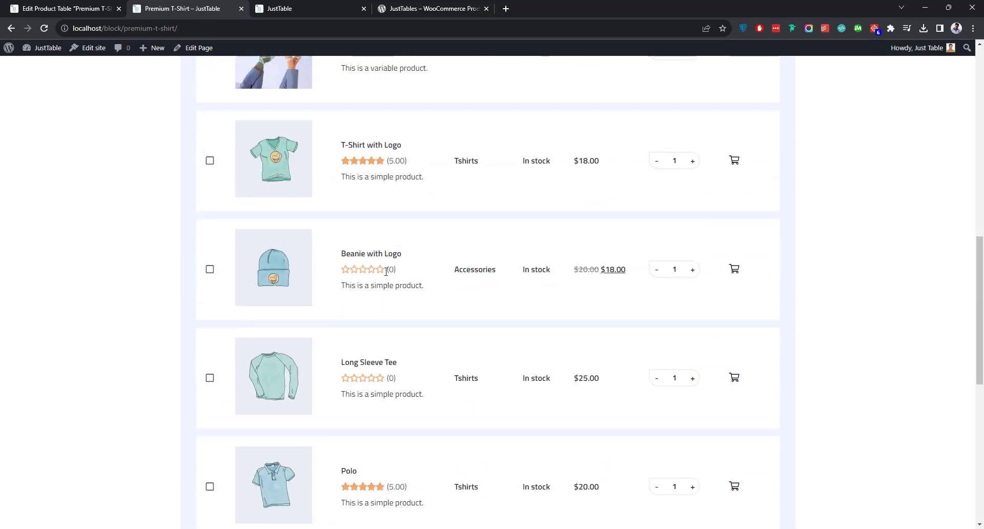
scroll(386, 272, "up", 8)
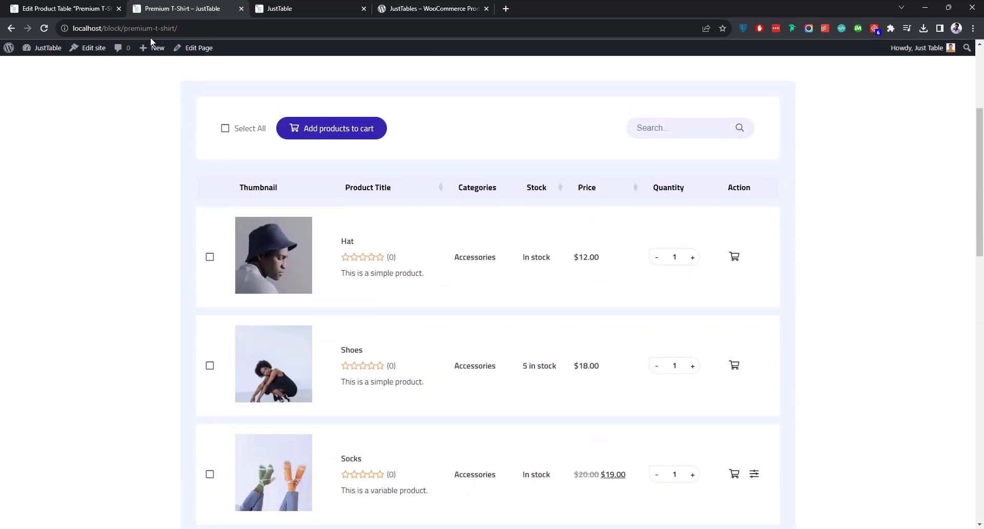
Step: Change Products per page in the table's Conditions from 10 to 5 and update the table
left_click(72, 8)
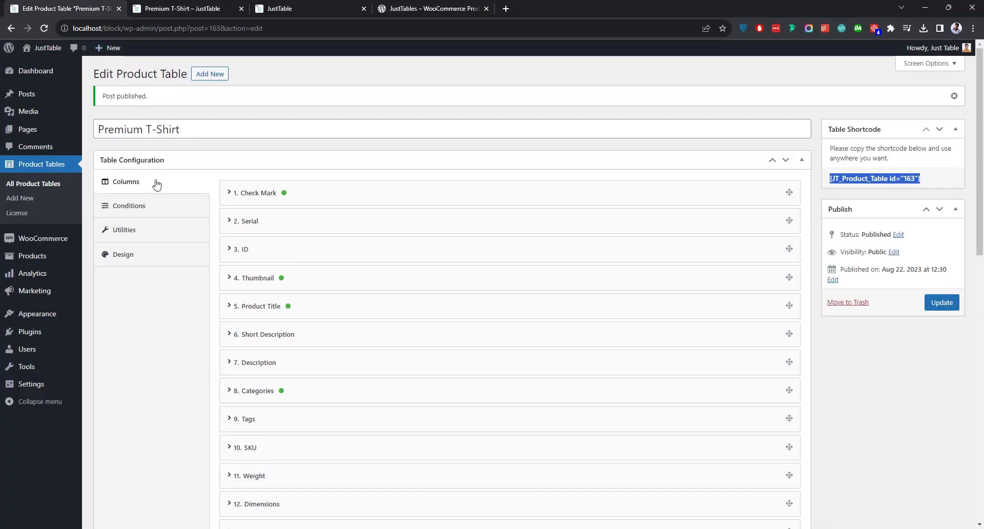
left_click(128, 206)
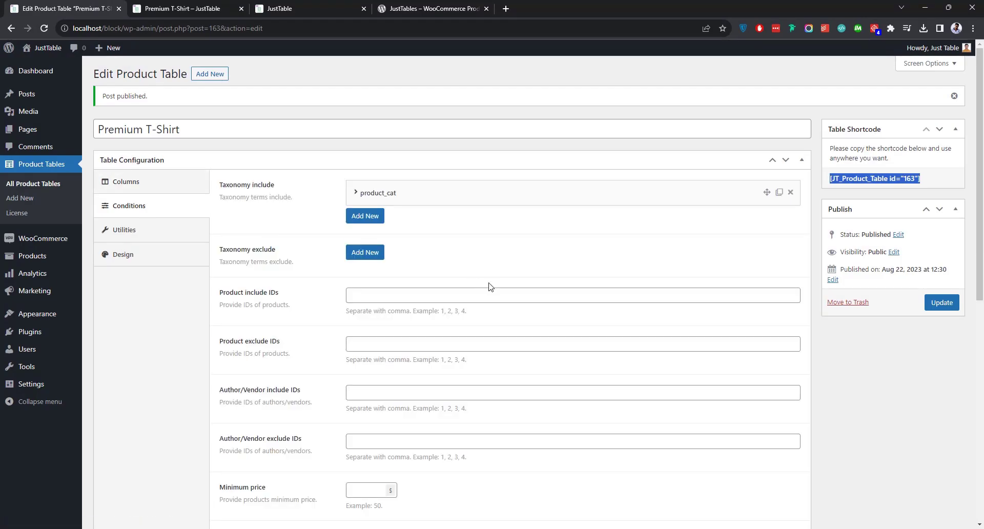
scroll(490, 287, "down", 5)
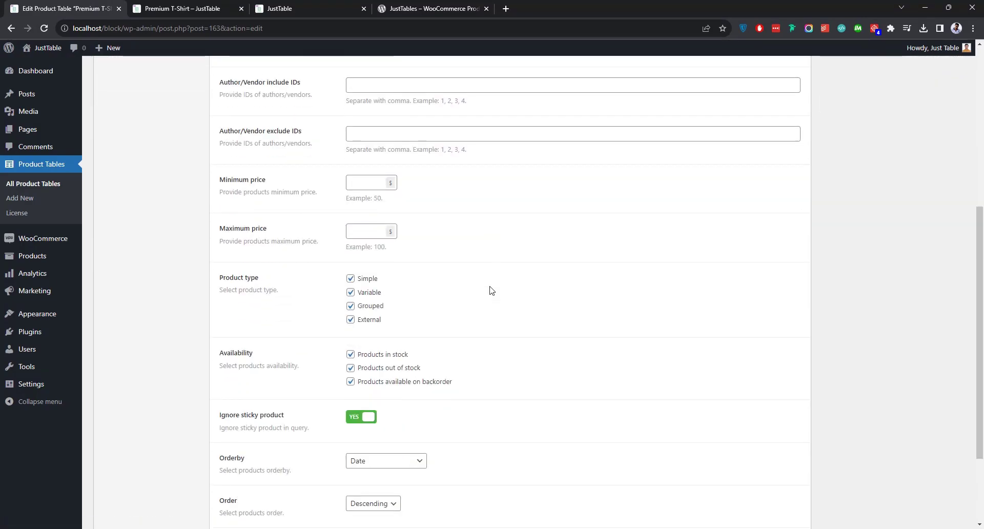
scroll(492, 291, "down", 2)
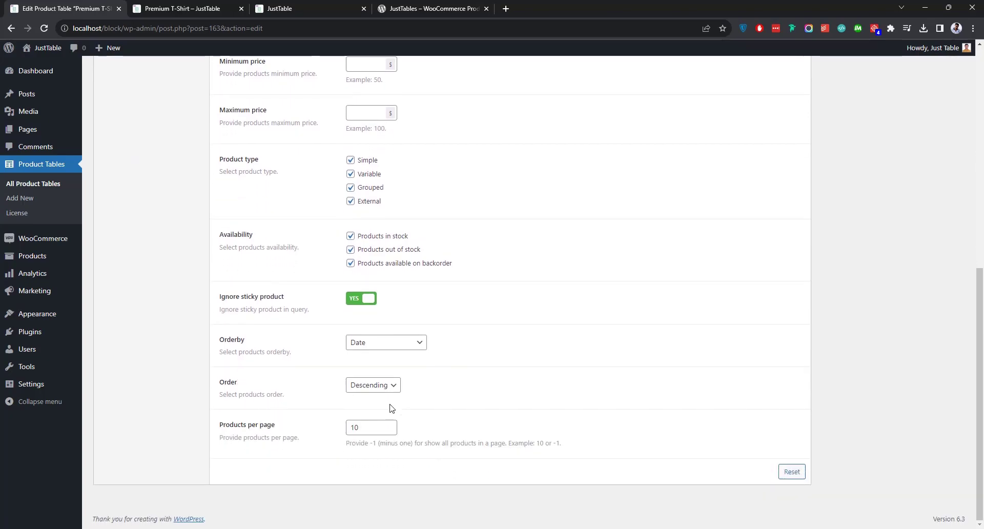
left_click_drag(365, 429, 347, 430)
type("5")
key("Return")
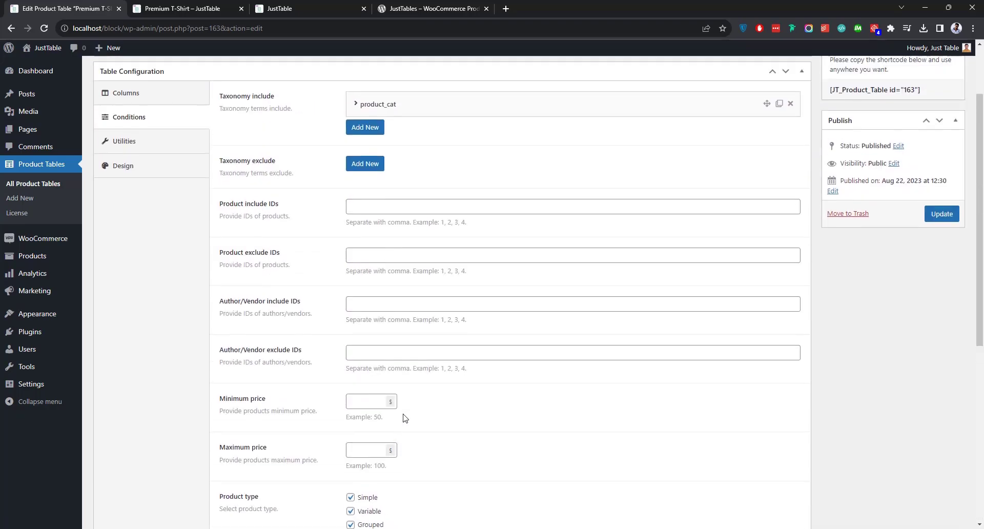
left_click(941, 304)
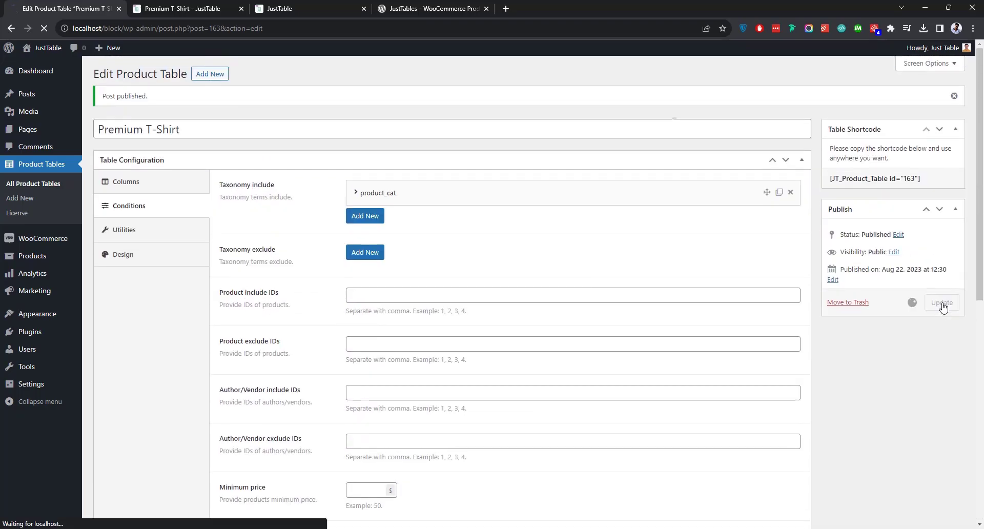
left_click(195, 13)
left_click(44, 29)
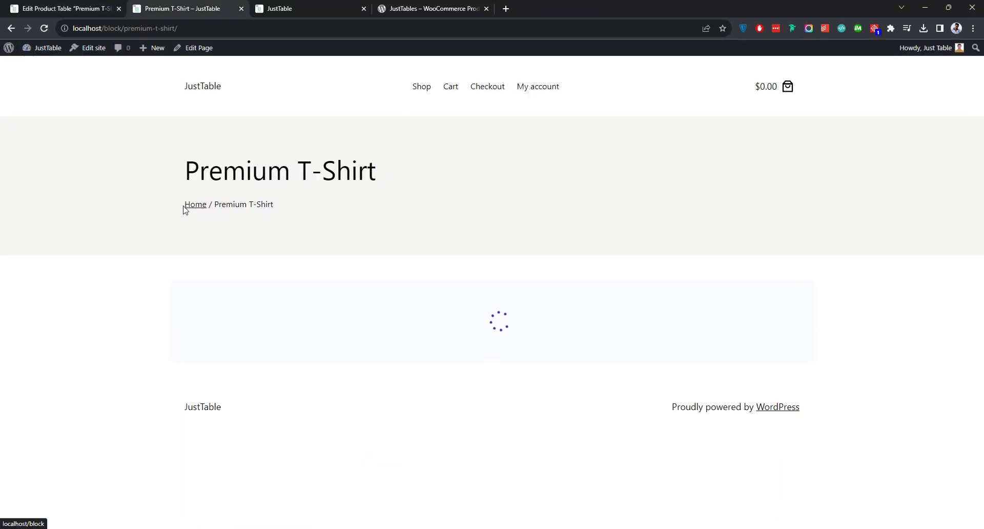
scroll(184, 211, "down", 5)
scroll(185, 211, "down", 4)
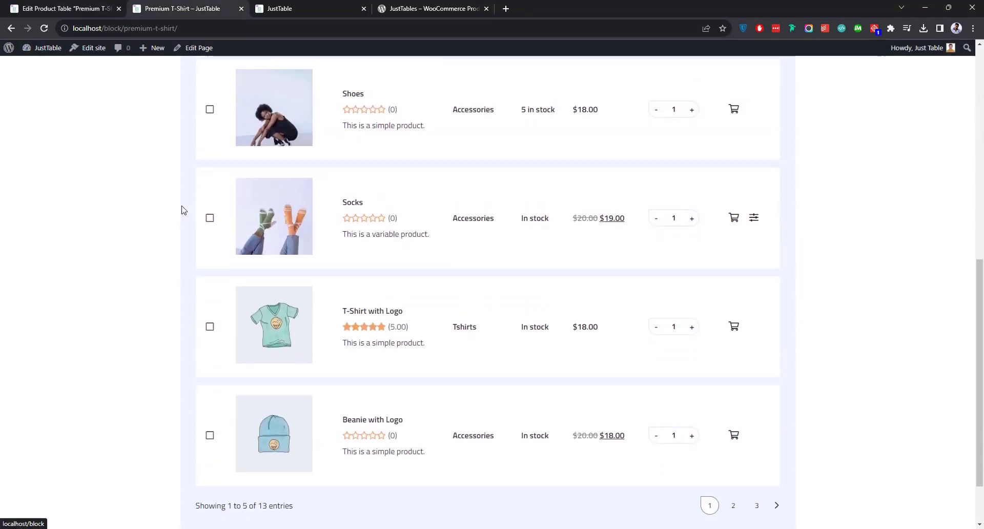
scroll(182, 210, "up", 6)
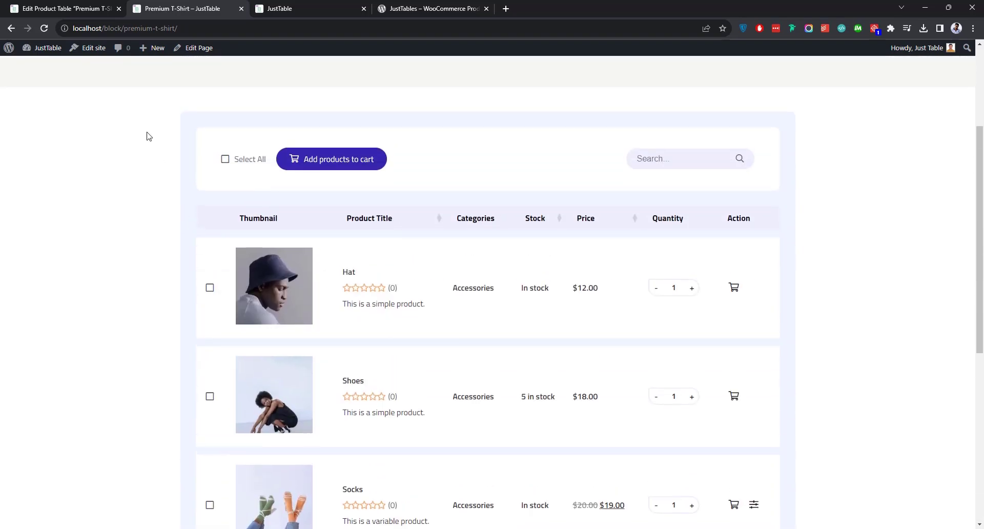
left_click(79, 6)
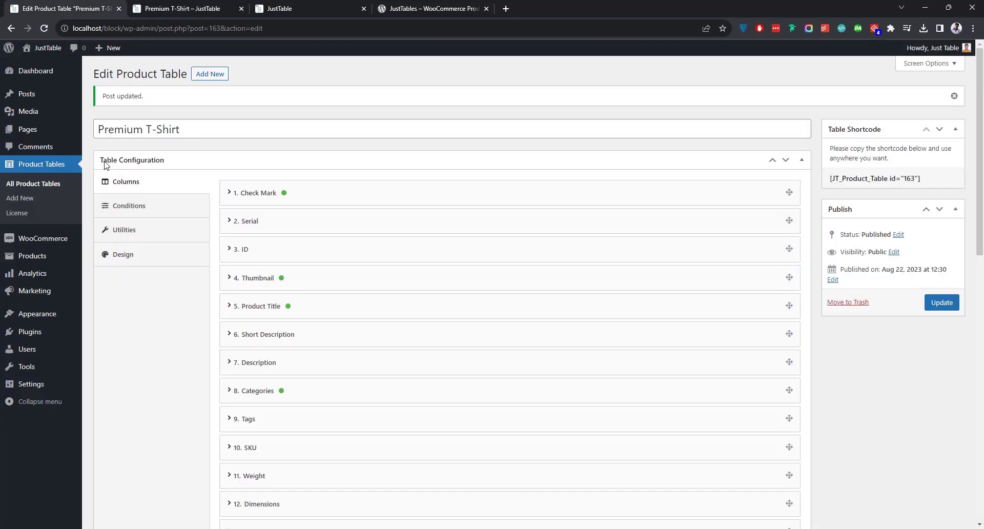
Step: In the Design settings, set the Table border radius to 5 on every corner
left_click(121, 252)
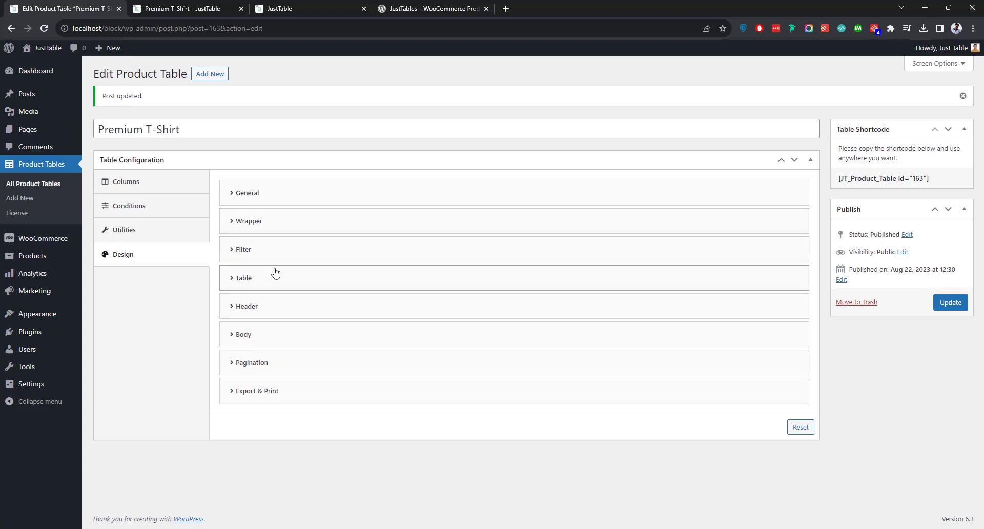
left_click(262, 278)
scroll(266, 282, "down", 3)
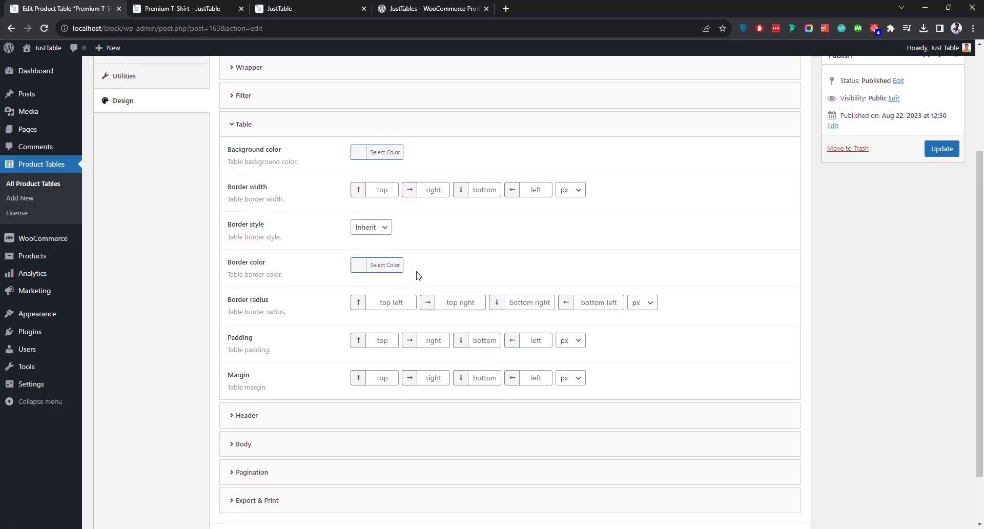
left_click(390, 302)
type("5")
key("Tab")
type("5")
key("Tab")
type("5")
key("Tab")
Step: Set the Body quantity box border radius to 5 on every corner
type("5")
scroll(279, 305, "down", 2)
left_click(270, 380)
scroll(325, 359, "down", 7)
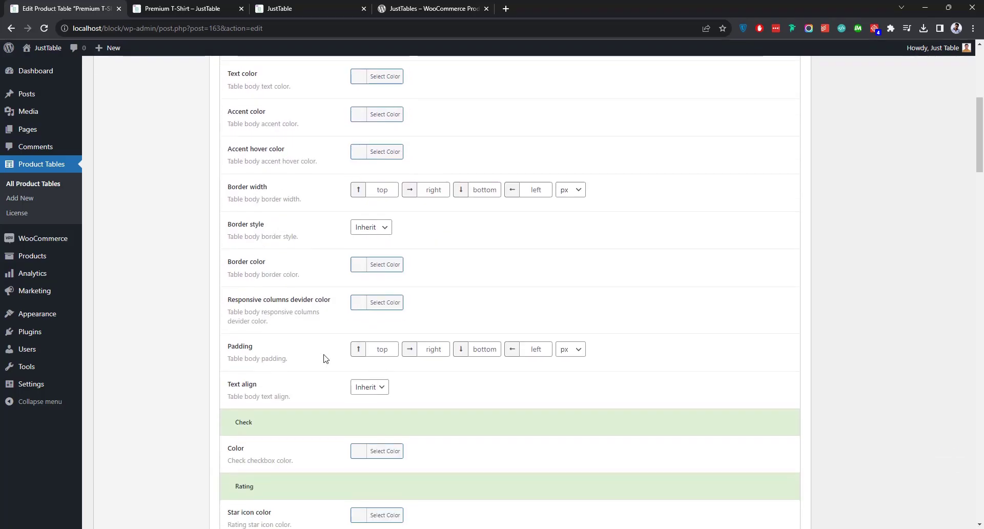
left_click(391, 406)
type("5")
key("Tab")
type("5")
key("Tab")
type("5")
key("Tab")
Step: Set the Pagination button border radius to 5 on every corner and update the table
type("5")
scroll(368, 394, "down", 15)
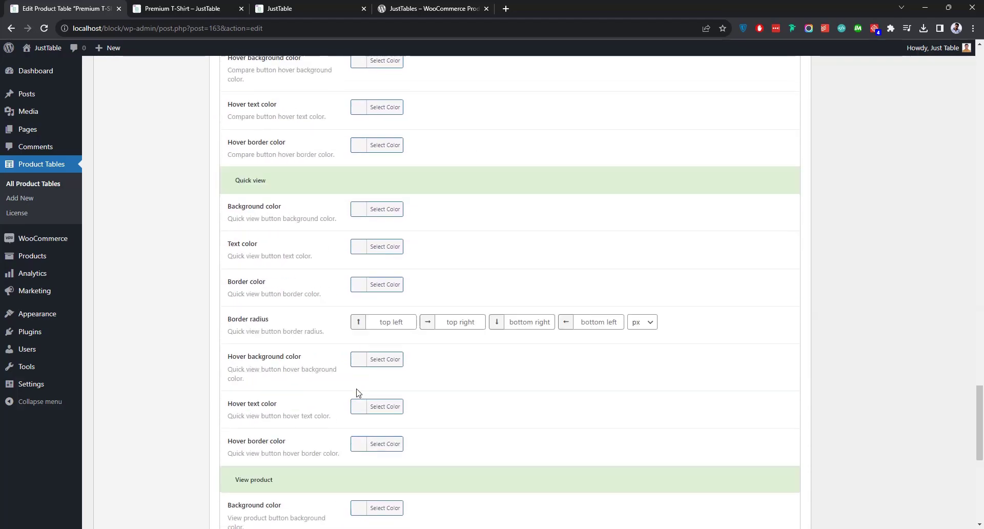
left_click(318, 402)
scroll(295, 393, "up", 7)
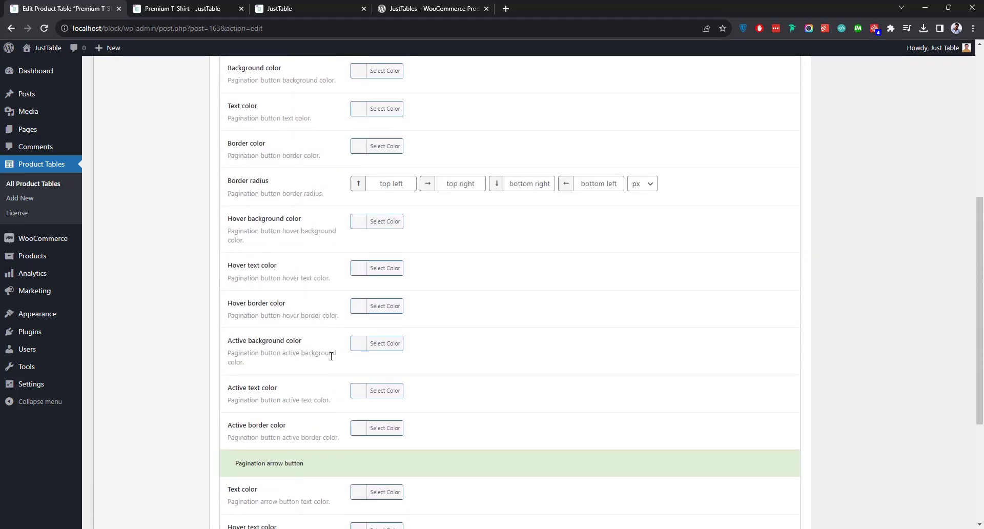
left_click(385, 336)
type("5")
key("Tab")
type("5")
key("Tab")
type("5")
key("Tab")
type("5")
left_click(940, 142)
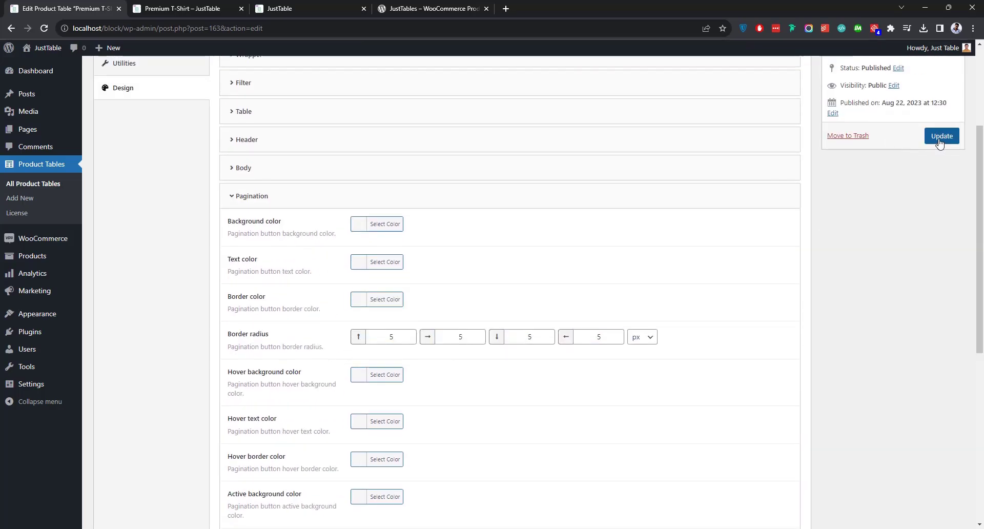
Step: Reload the live Premium T-Shirt page and scroll down to check the restyled pagination
left_click(182, 9)
scroll(108, 200, "up", 1)
left_click(44, 28)
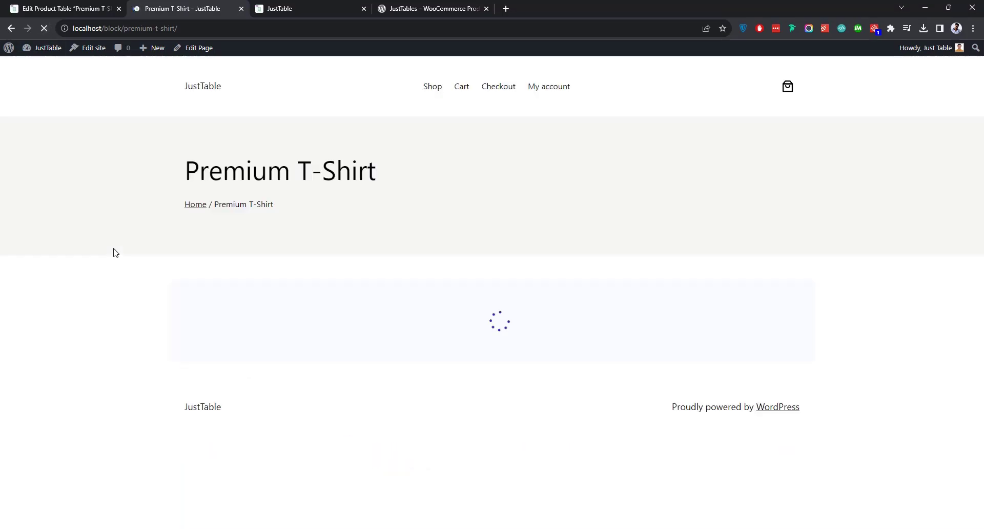
scroll(116, 252, "down", 5)
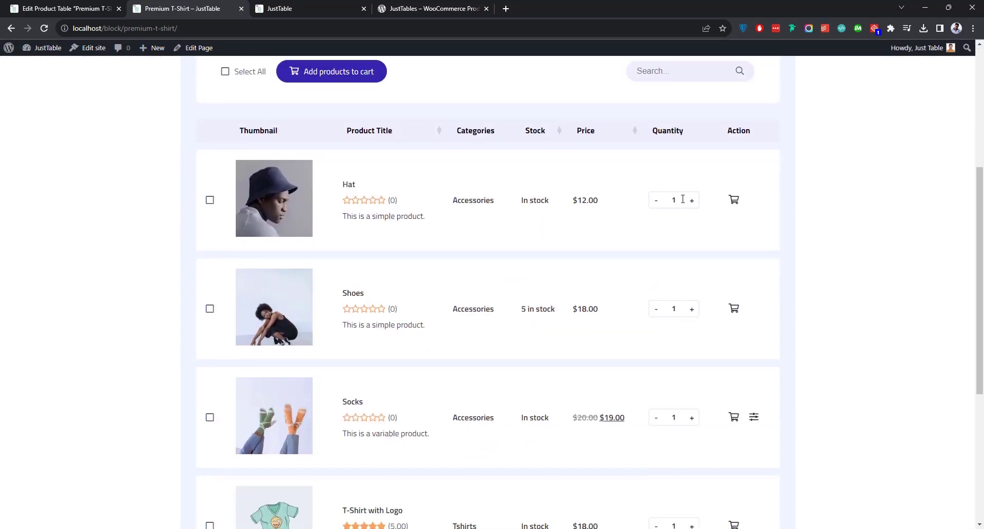
scroll(505, 236, "down", 5)
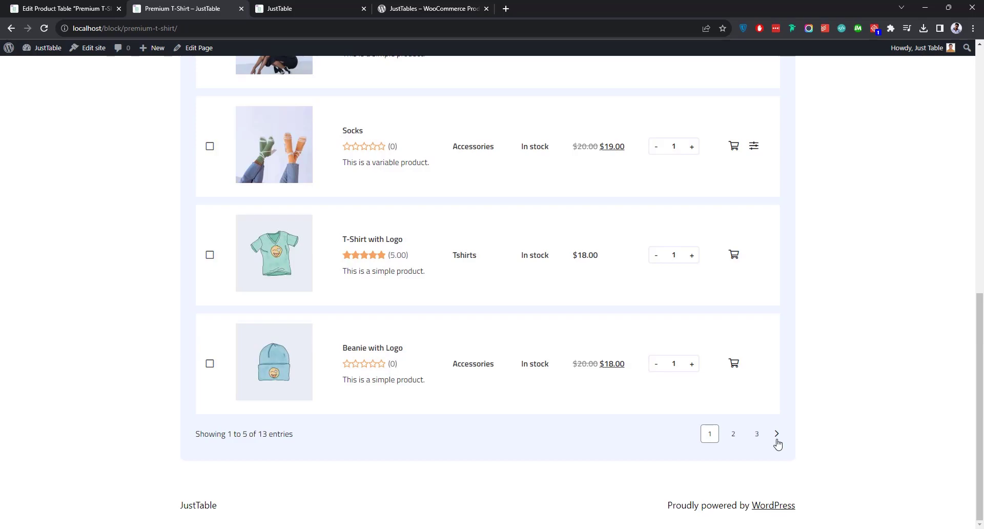
scroll(776, 442, "up", 8)
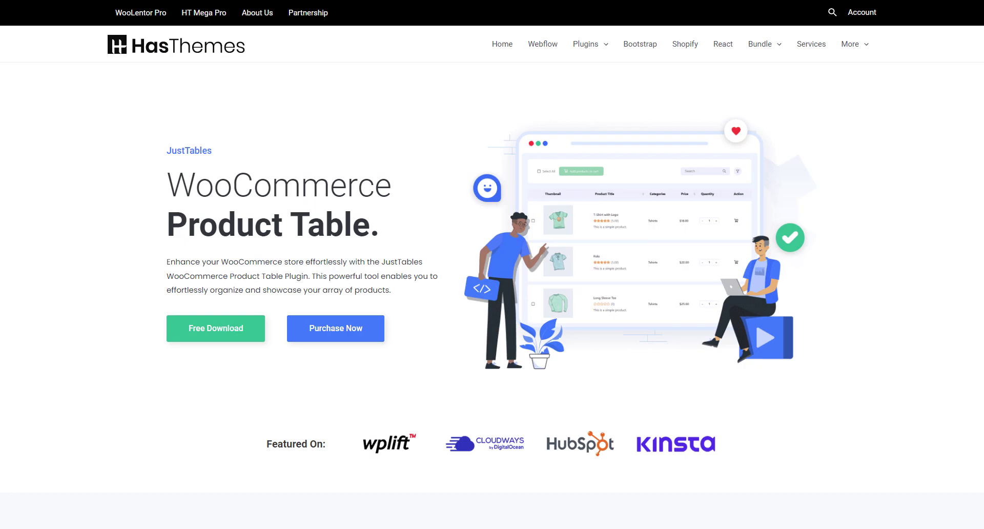
Step: Scroll the JustTables page down to the Personal, Developer and Agency license cards
scroll(492, 265, "down", 10)
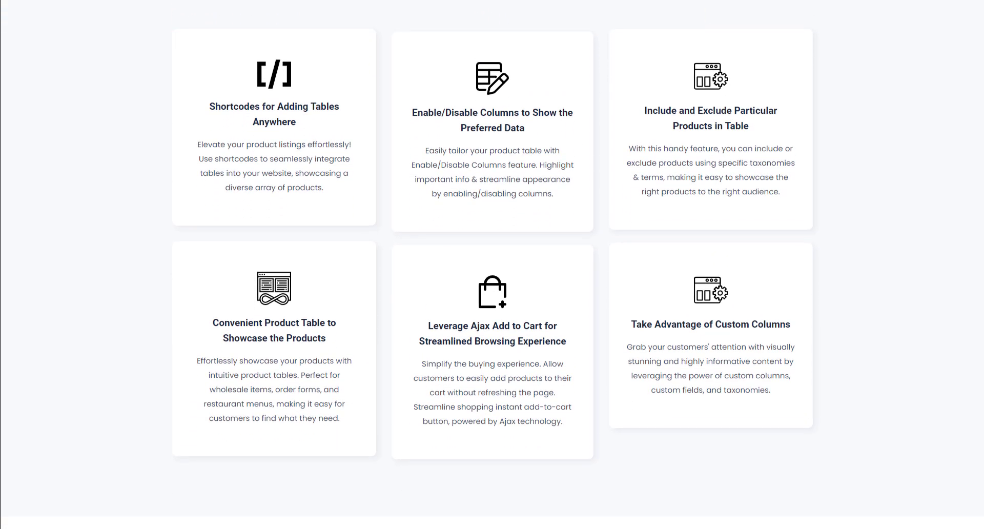
scroll(492, 264, "down", 15)
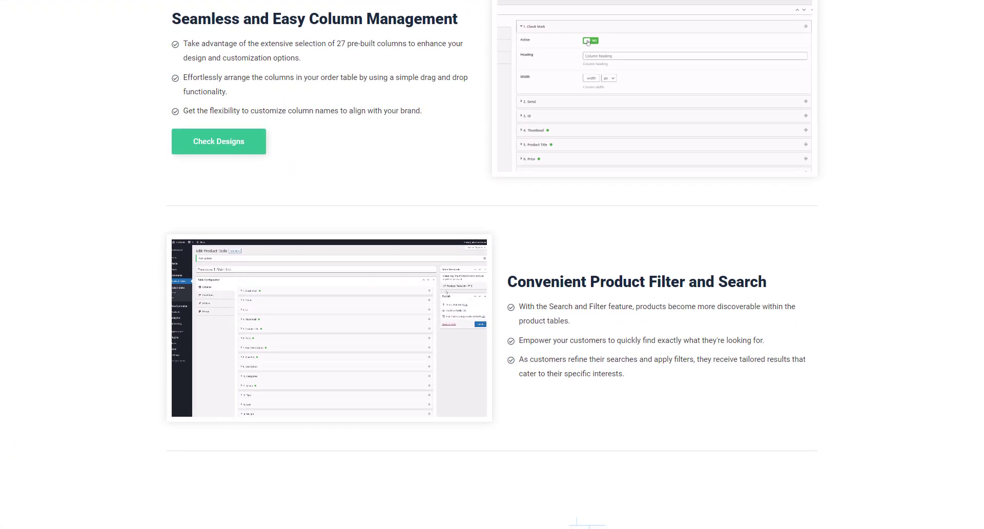
scroll(492, 265, "down", 10)
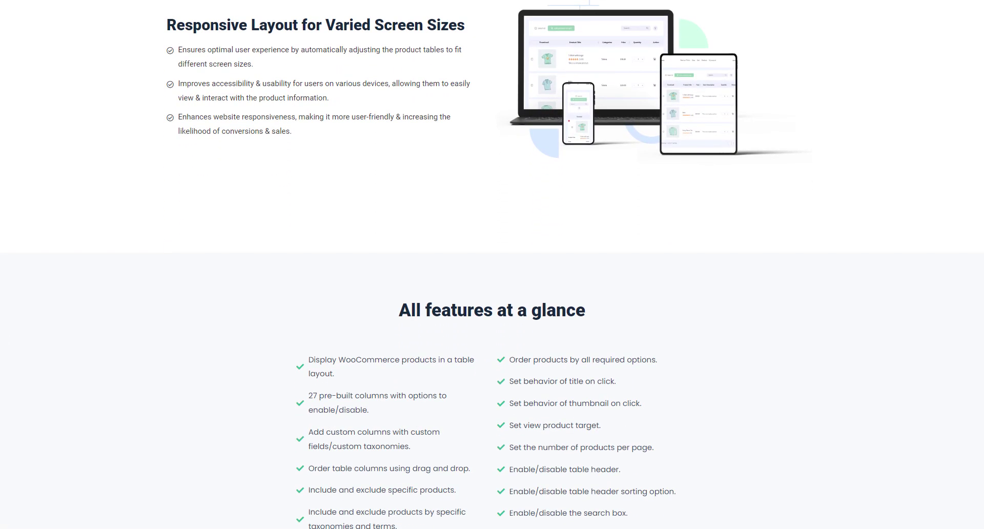
scroll(492, 265, "down", 12)
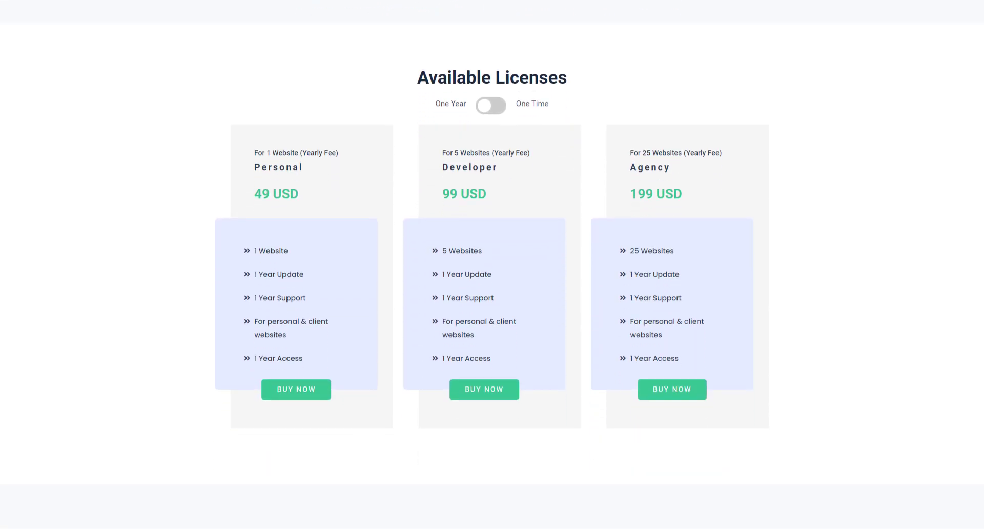